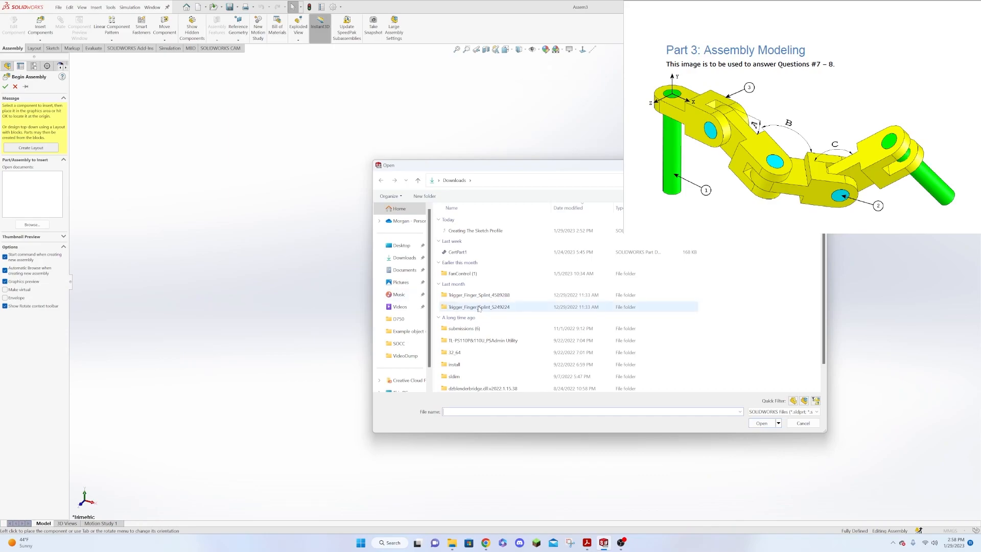
# - Insert the Long Pin part from the CSWA Assembly folder as the first component, fixed at the assembly origin
pyautogui.scroll(-1, 413, 327)
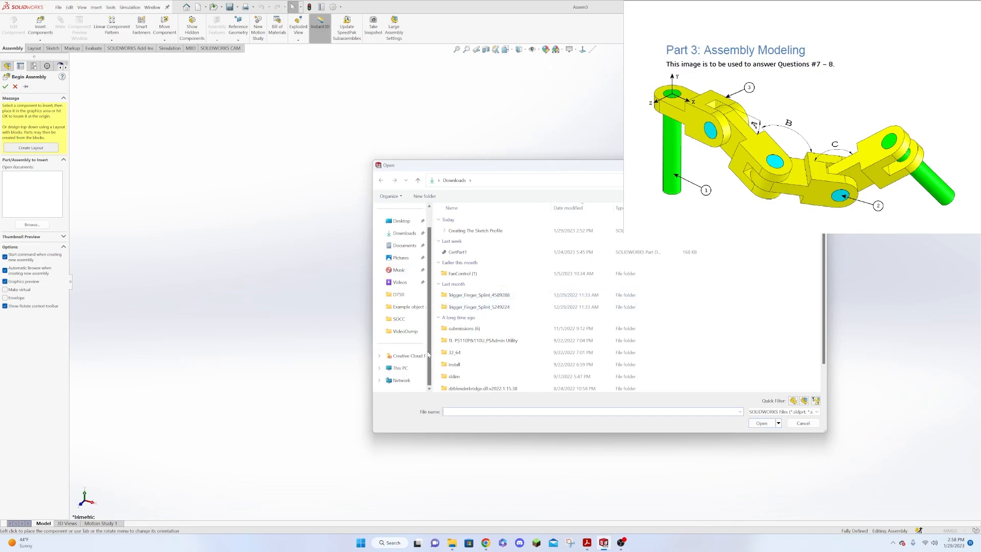
pyautogui.click(403, 368)
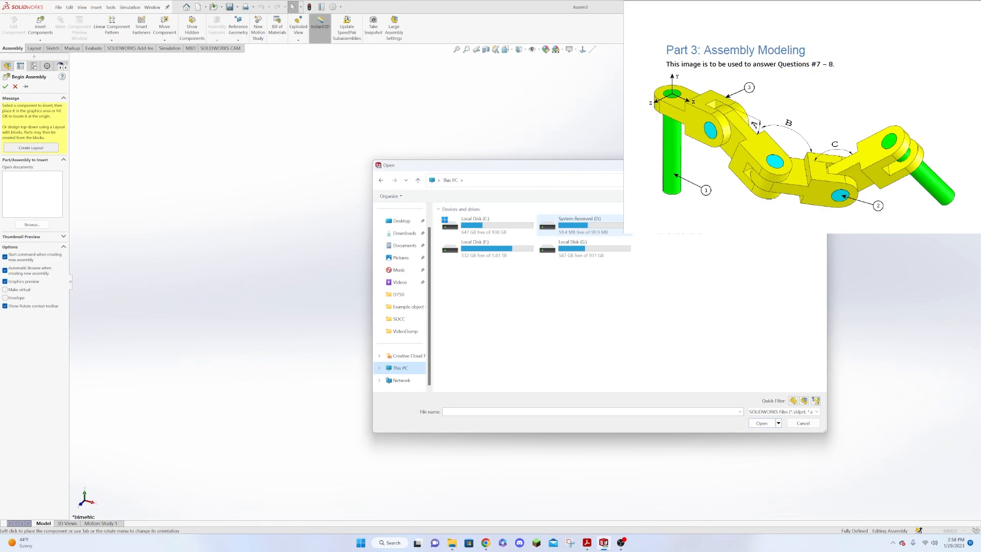
pyautogui.doubleClick(681, 225)
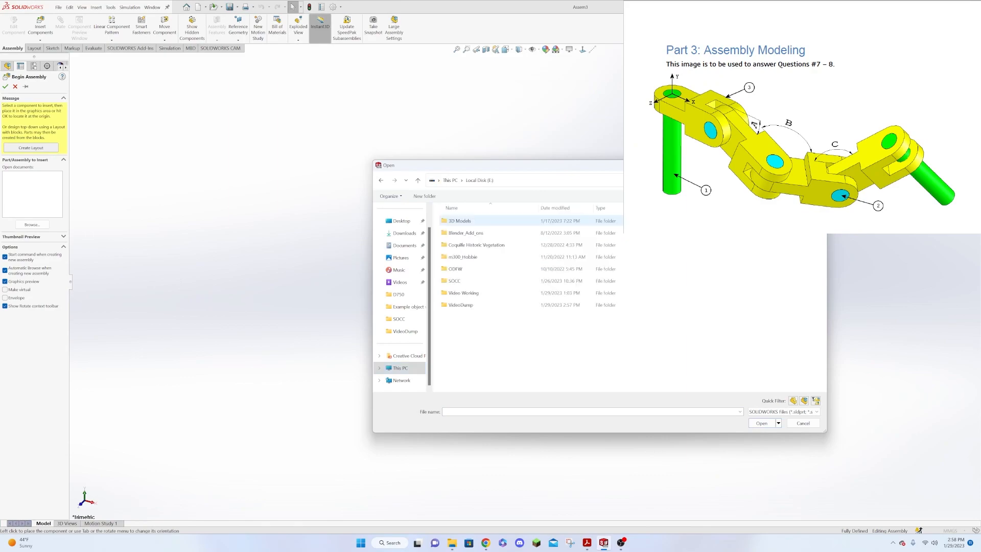
pyautogui.doubleClick(482, 282)
pyautogui.doubleClick(462, 233)
pyautogui.doubleClick(462, 221)
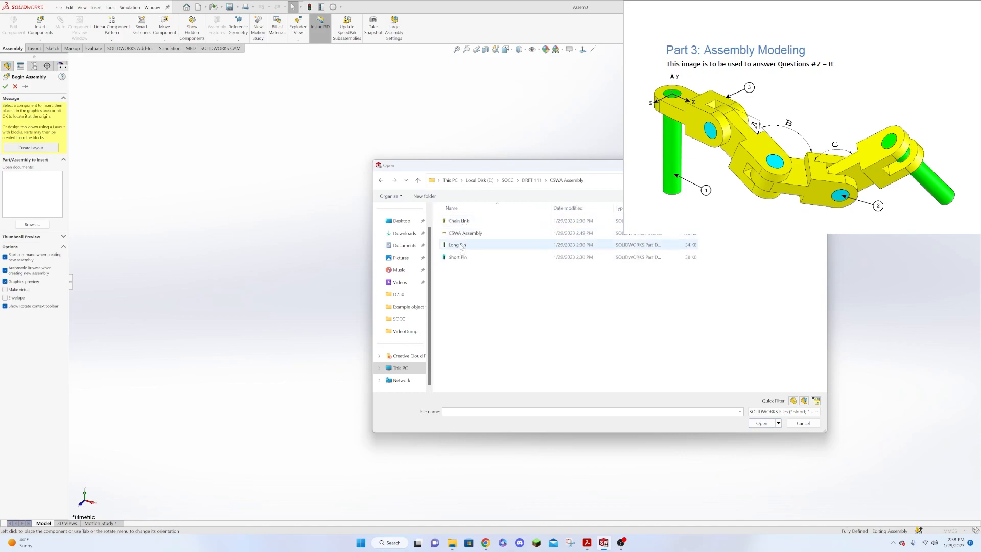
pyautogui.click(462, 246)
pyautogui.click(761, 423)
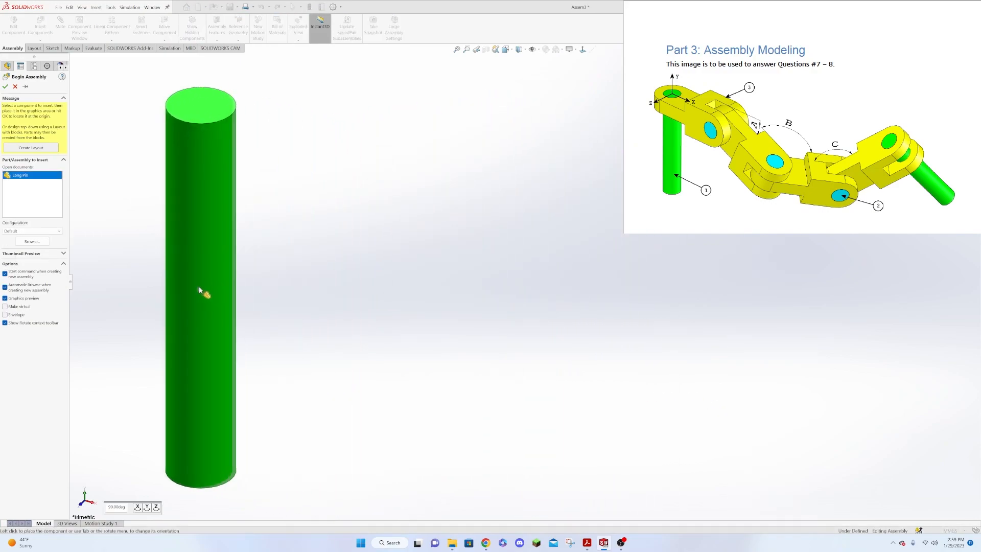
pyautogui.click(6, 87)
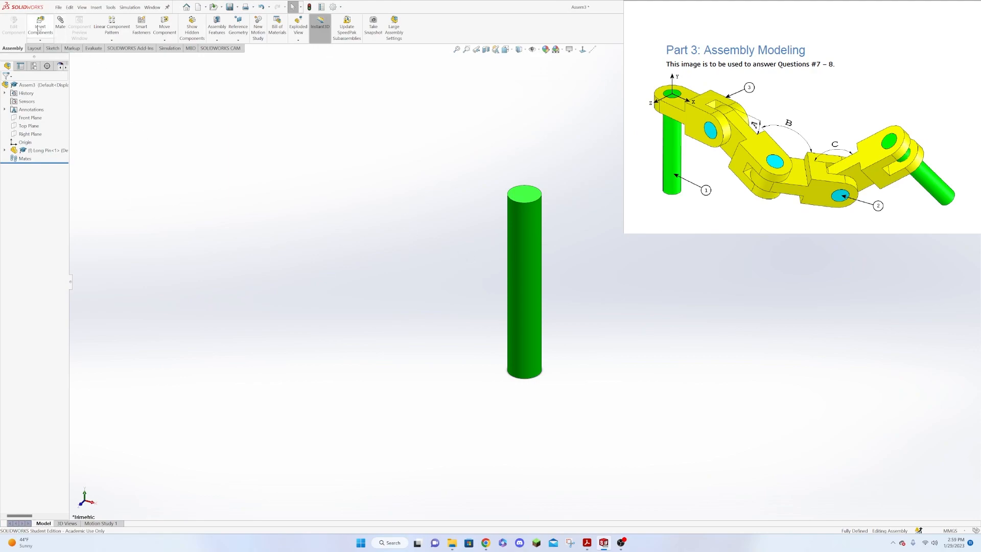
# - Insert one Chain Link part and place it in open space beside the fixed long pin
pyautogui.click(49, 36)
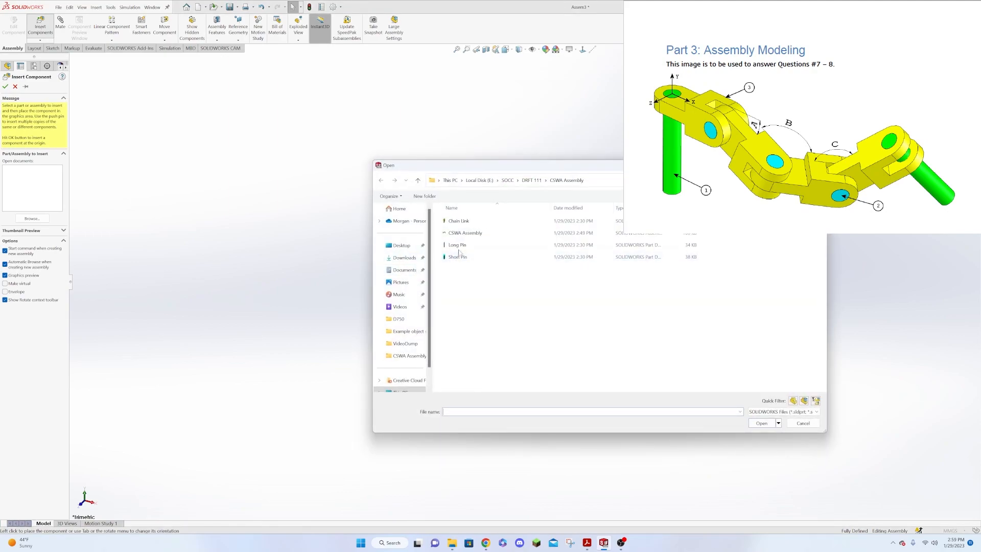
pyautogui.click(463, 223)
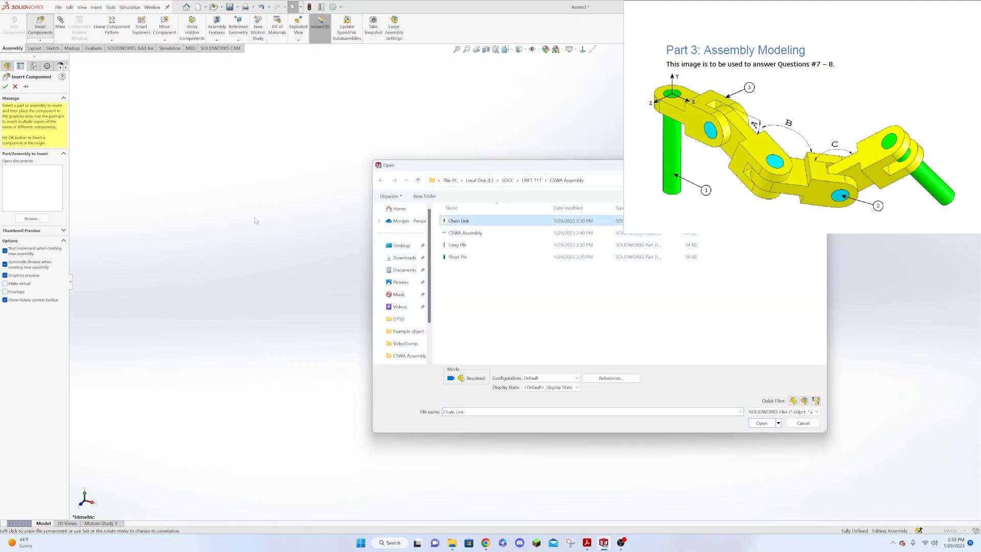
pyautogui.click(752, 424)
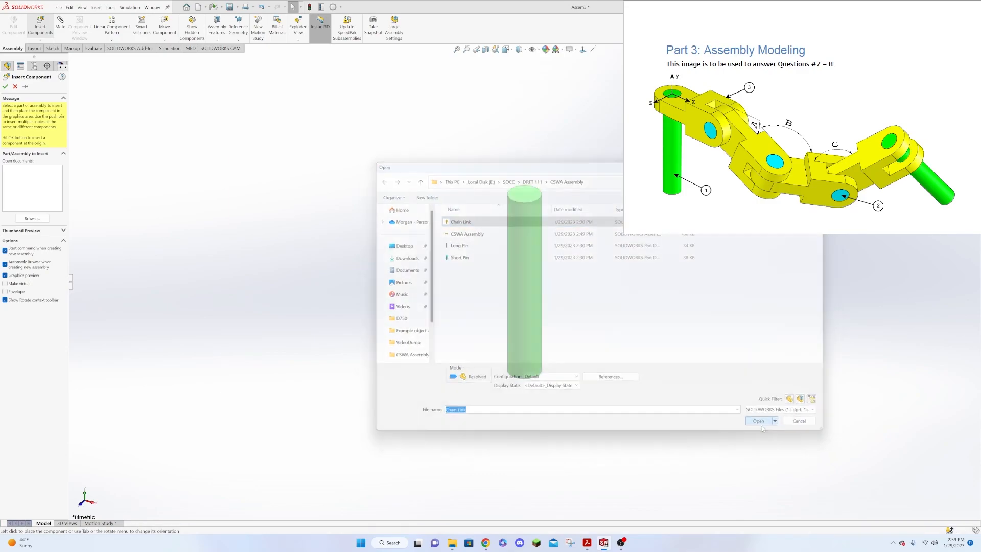
pyautogui.click(332, 254)
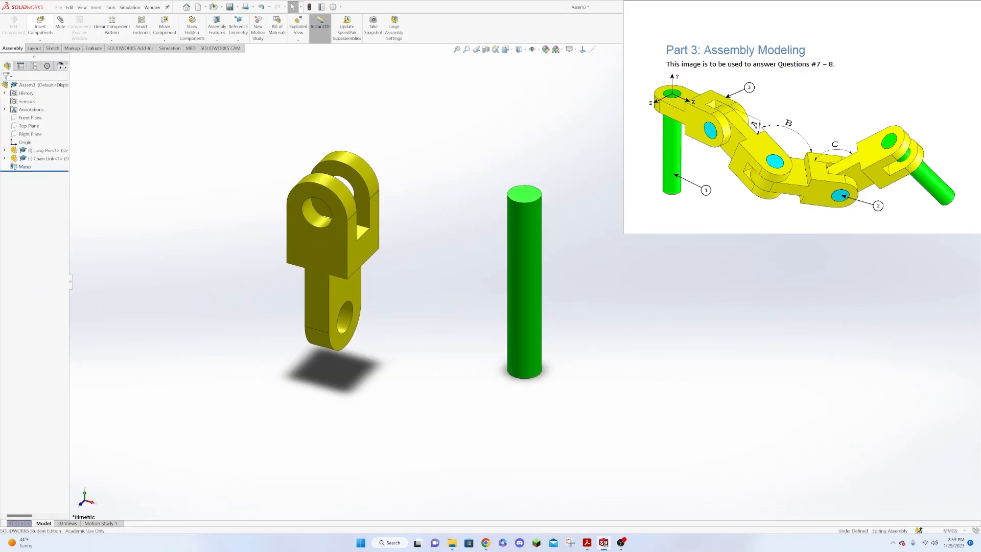
# - Insert a second Long Pin and a Short Pin together, placing both on the other side of the fixed pin from the chain link
pyautogui.click(40, 26)
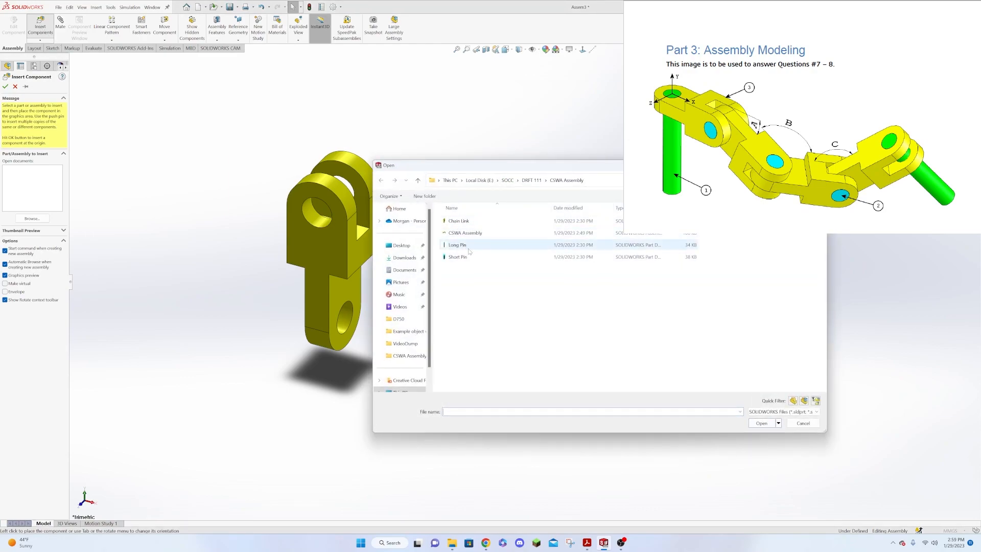
pyautogui.click(468, 249)
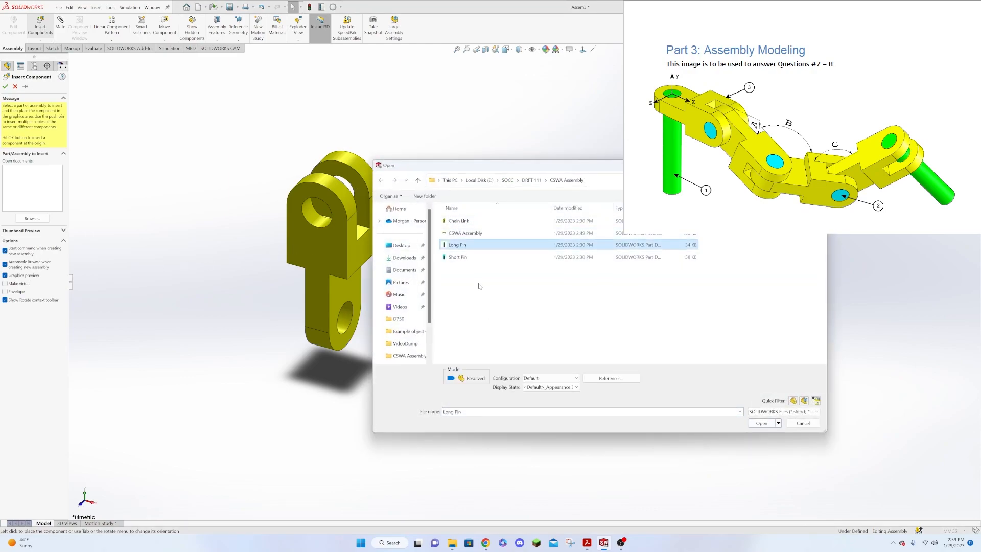
pyautogui.keyDown('ctrl'); pyautogui.click(456, 256); pyautogui.keyUp('ctrl')
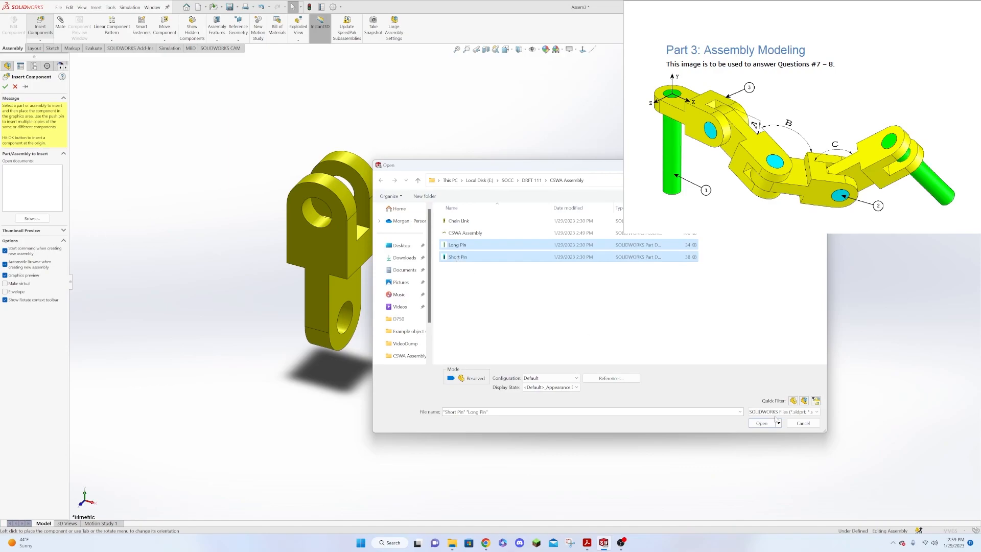
pyautogui.click(761, 423)
pyautogui.click(717, 269)
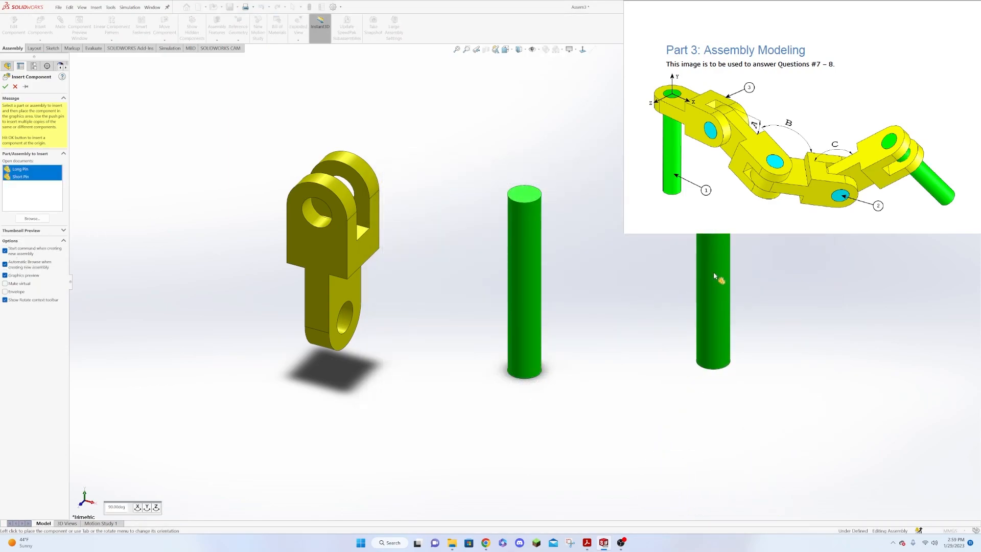
pyautogui.click(640, 411)
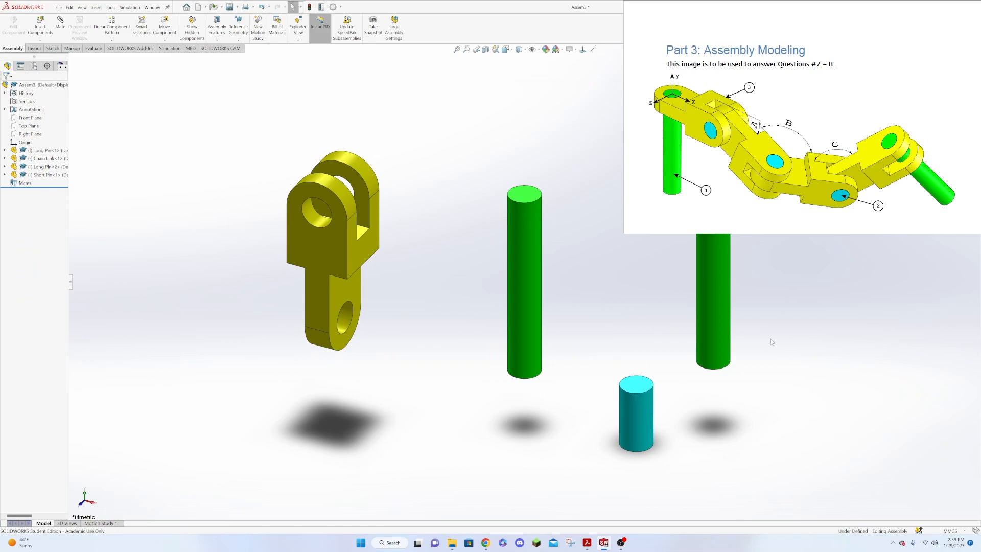
# - Spread out the loose second long pin, short pin and chain link to make room around the fixed long pin
pyautogui.moveTo(719, 283); pyautogui.dragTo(755, 283)
pyautogui.moveTo(636, 414); pyautogui.dragTo(659, 429)
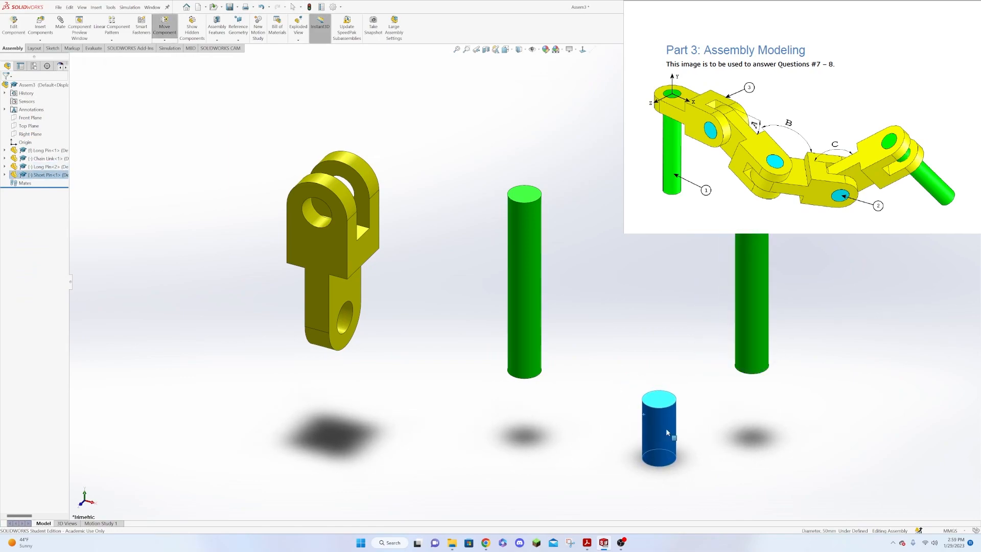
pyautogui.click(528, 333)
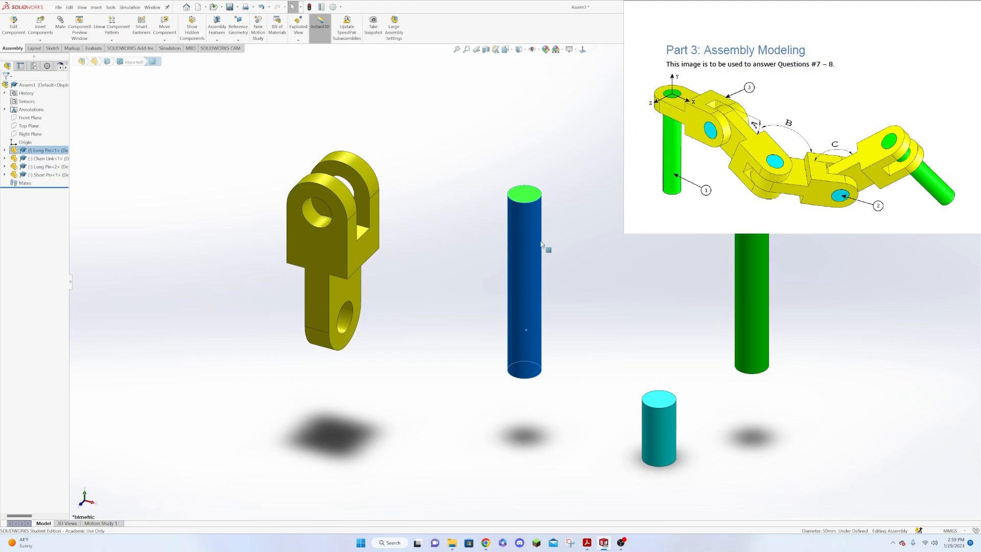
pyautogui.moveTo(325, 263); pyautogui.dragTo(247, 287)
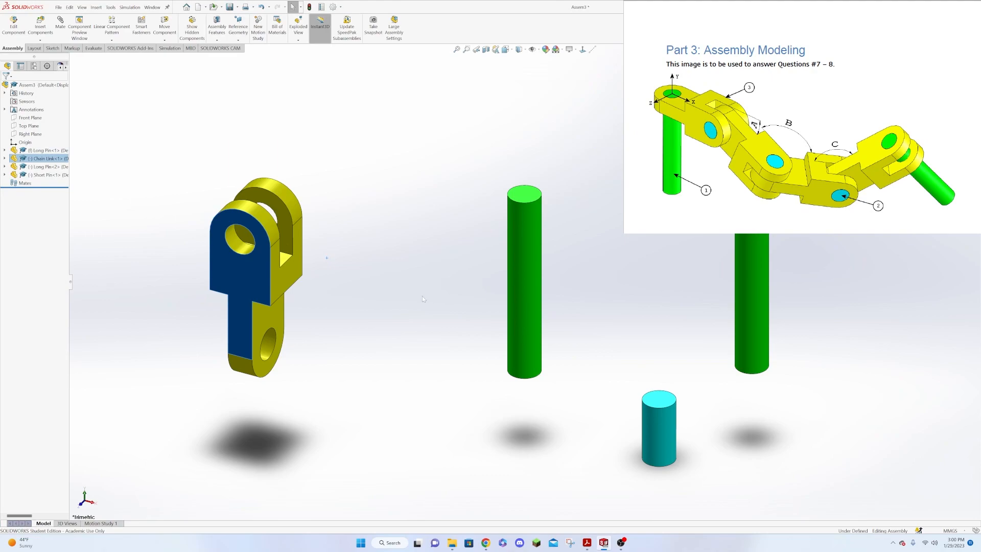
pyautogui.click(370, 299)
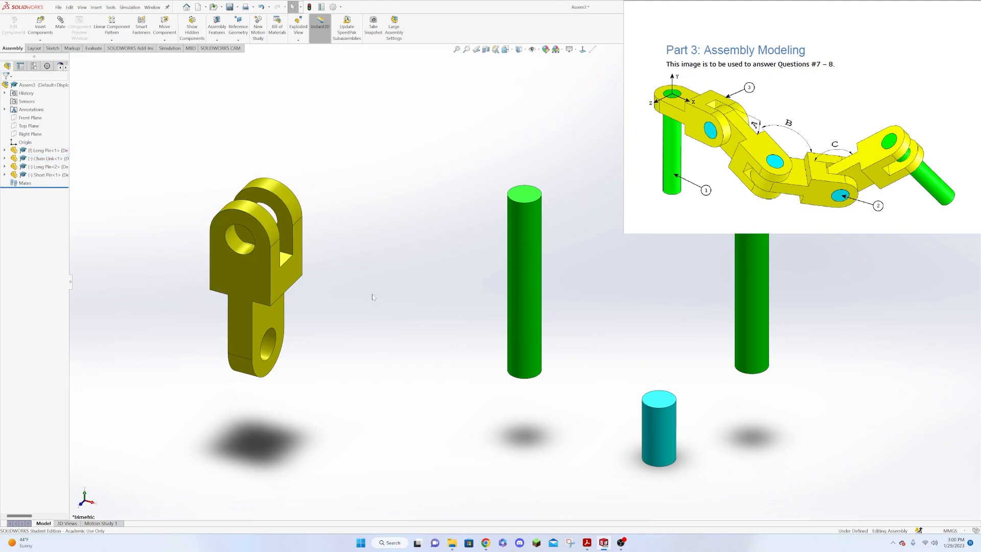
# - Copy the chain link within the assembly until there are four chain links in total
pyautogui.keyDown('ctrl'); pyautogui.moveTo(262, 268); pyautogui.dragTo(367, 348); pyautogui.keyUp('ctrl')
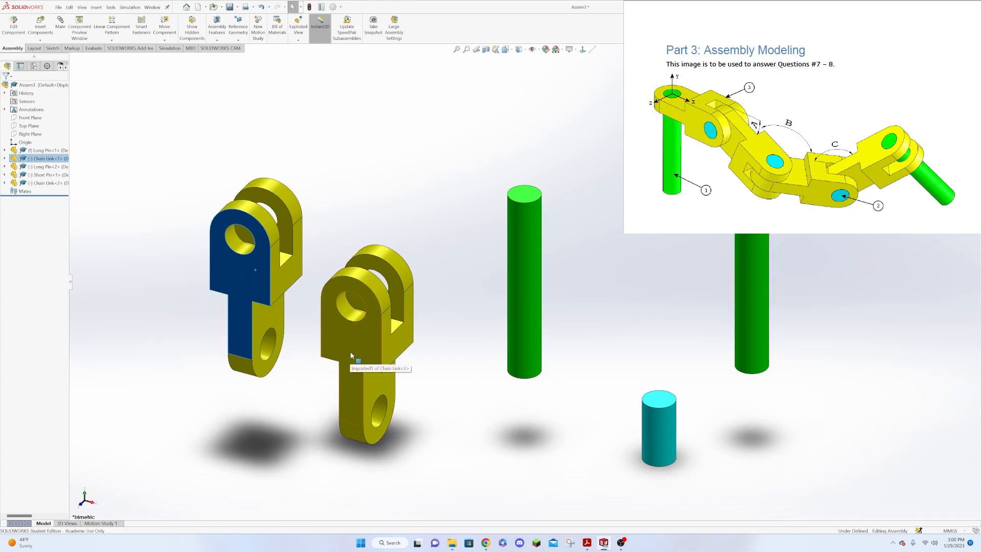
pyautogui.keyDown('ctrl'); pyautogui.moveTo(351, 352); pyautogui.dragTo(288, 416); pyautogui.keyUp('ctrl')
pyautogui.press('z')
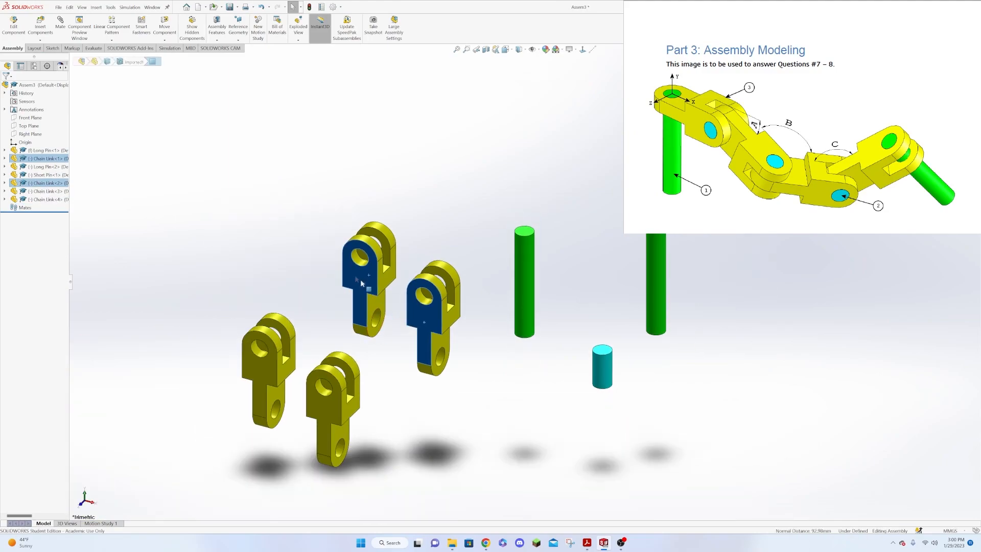
pyautogui.click(443, 423)
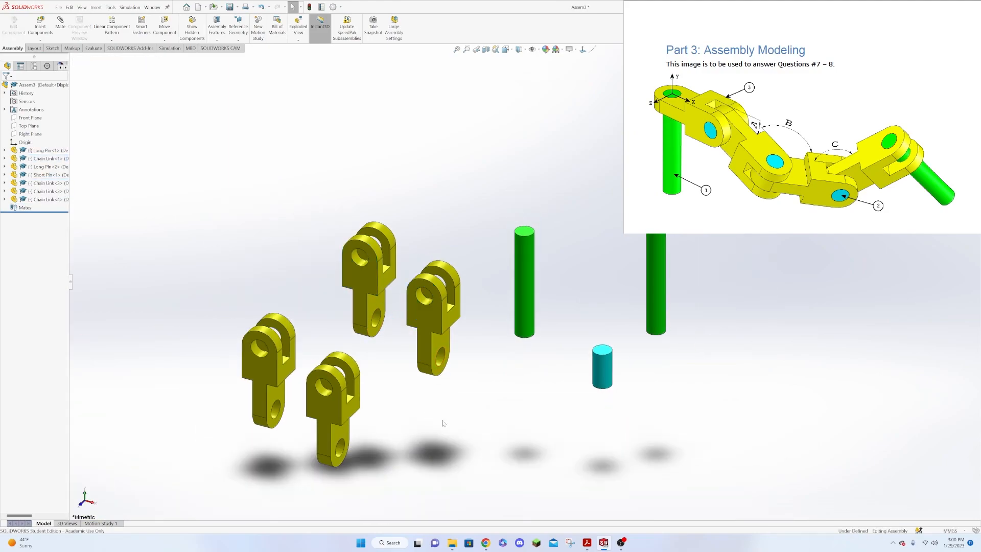
# - Create two more copies of the short pin beside the original, making three short pins in total
pyautogui.click(606, 372)
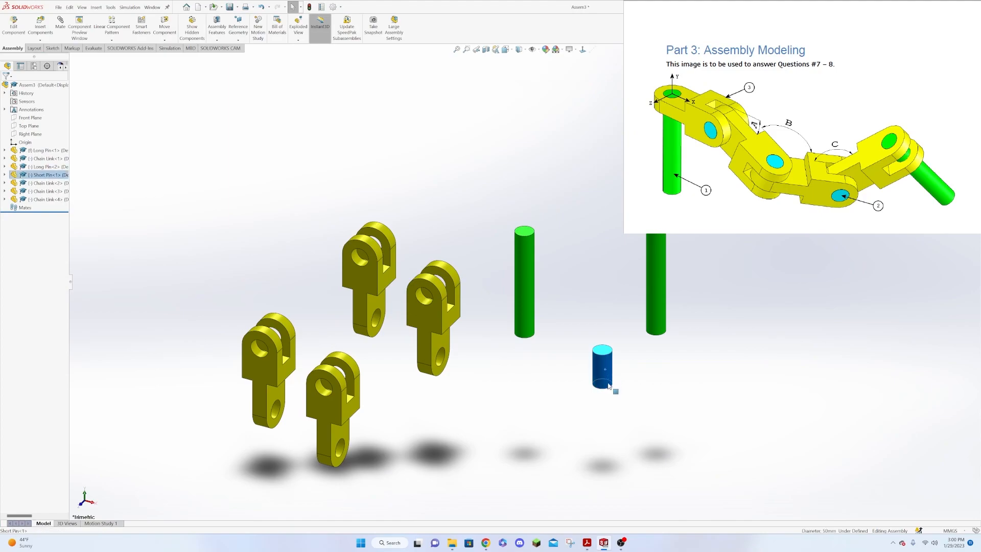
pyautogui.keyDown('ctrl'); pyautogui.moveTo(609, 382); pyautogui.dragTo(703, 417); pyautogui.keyUp('ctrl')
pyautogui.click(684, 406)
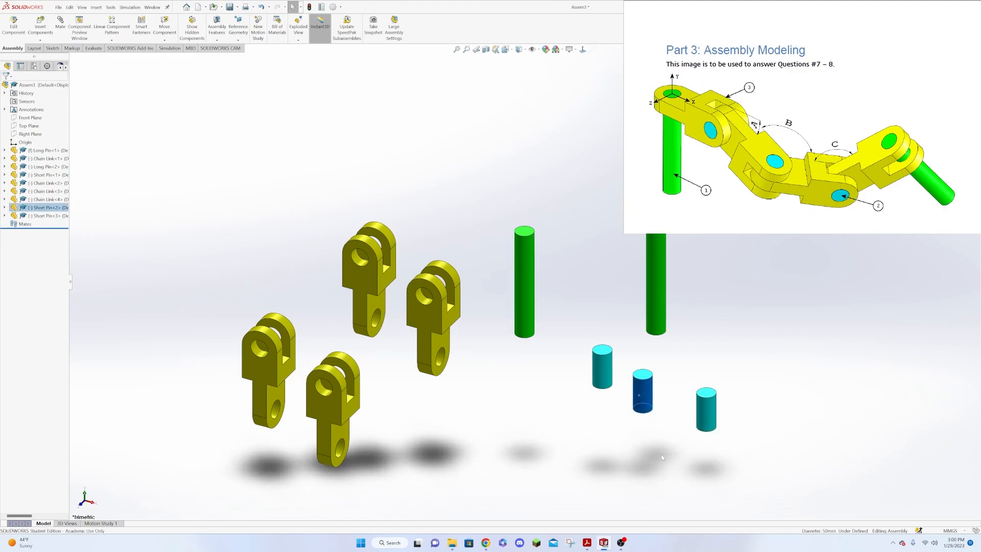
pyautogui.click(680, 333)
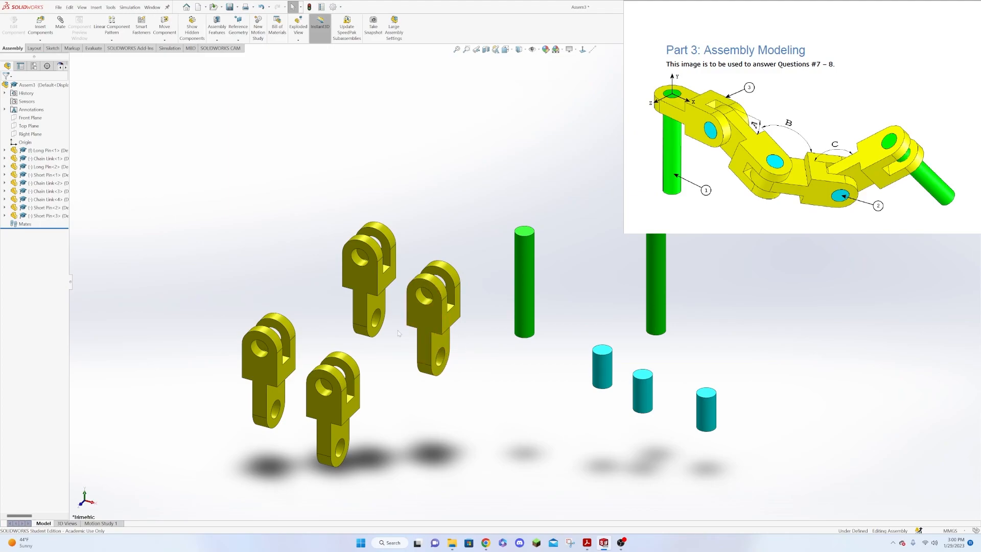
# - Add a concentric mate between the first chain link's single-tab hole and the fixed long pin's cylindrical face
pyautogui.click(377, 323)
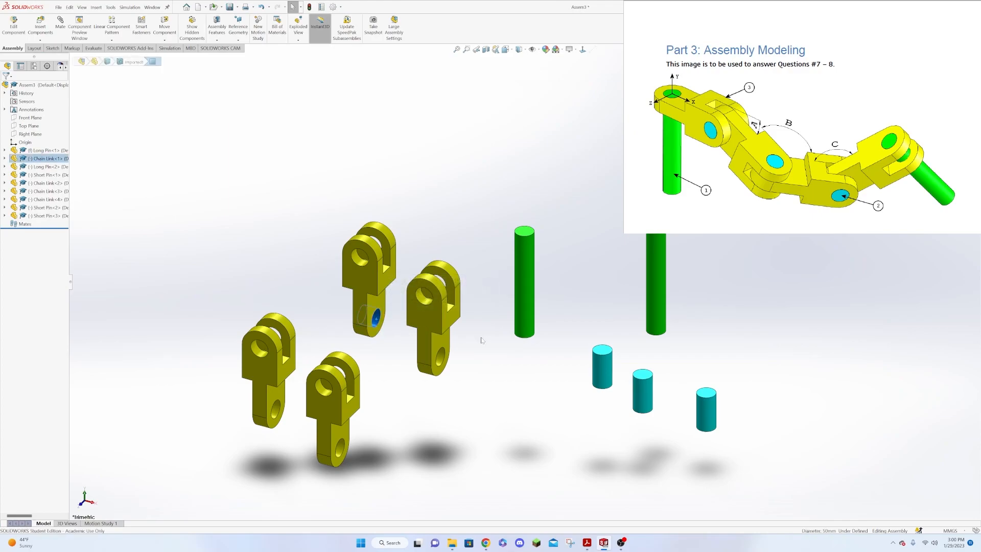
pyautogui.keyDown('ctrl'); pyautogui.click(530, 255); pyautogui.keyUp('ctrl')
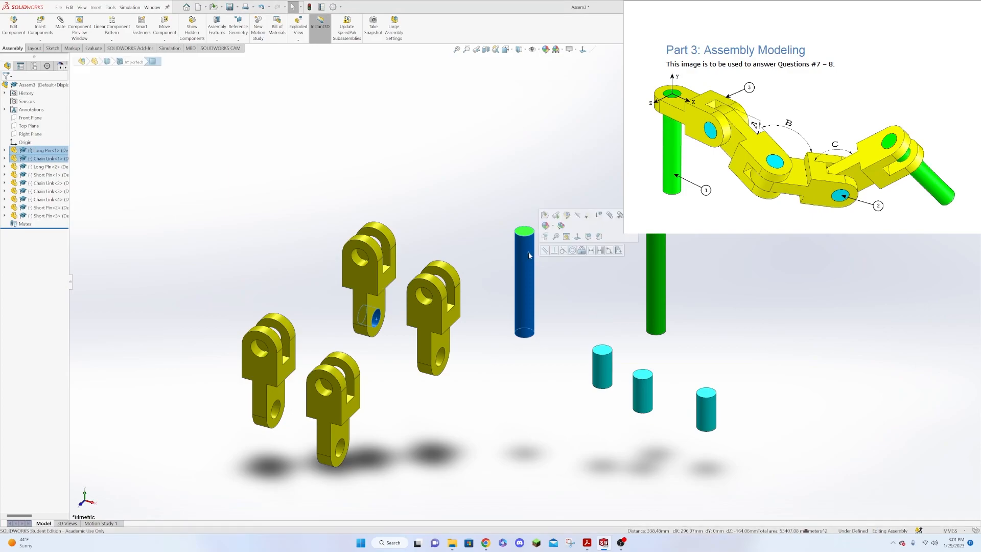
pyautogui.click(572, 250)
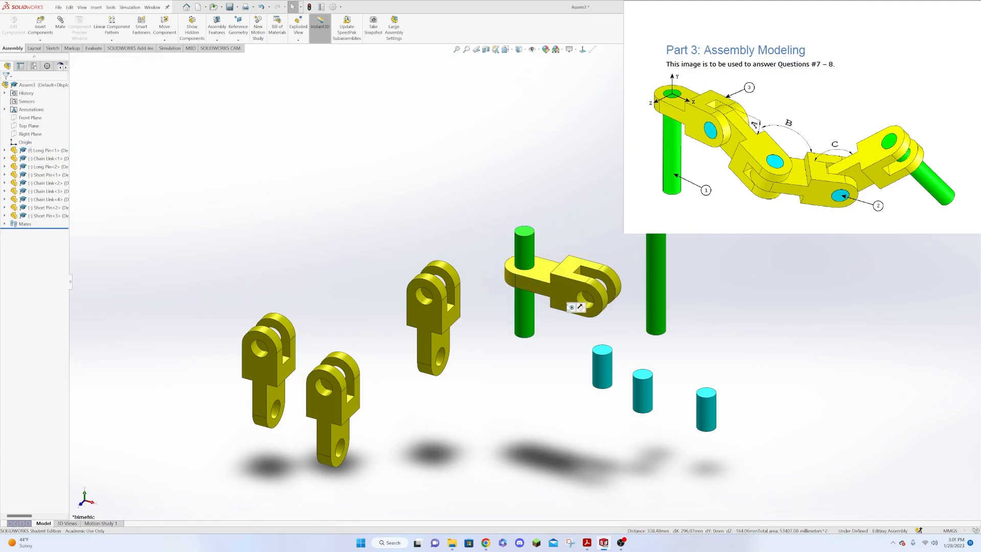
# - Add a coincident mate between the top face of the link's single tab and the fixed long pin's top end face
pyautogui.click(544, 272)
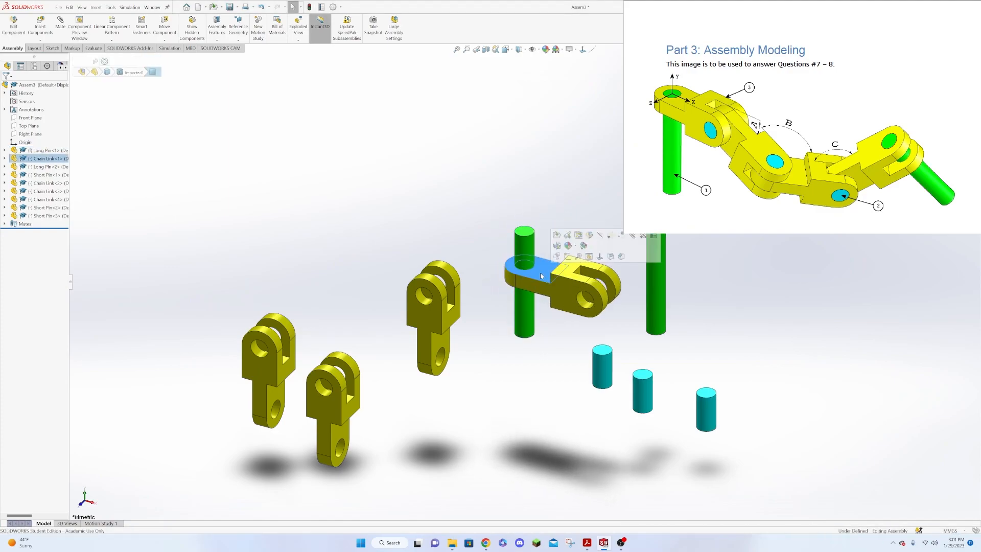
pyautogui.keyDown('ctrl'); pyautogui.click(531, 234); pyautogui.keyUp('ctrl')
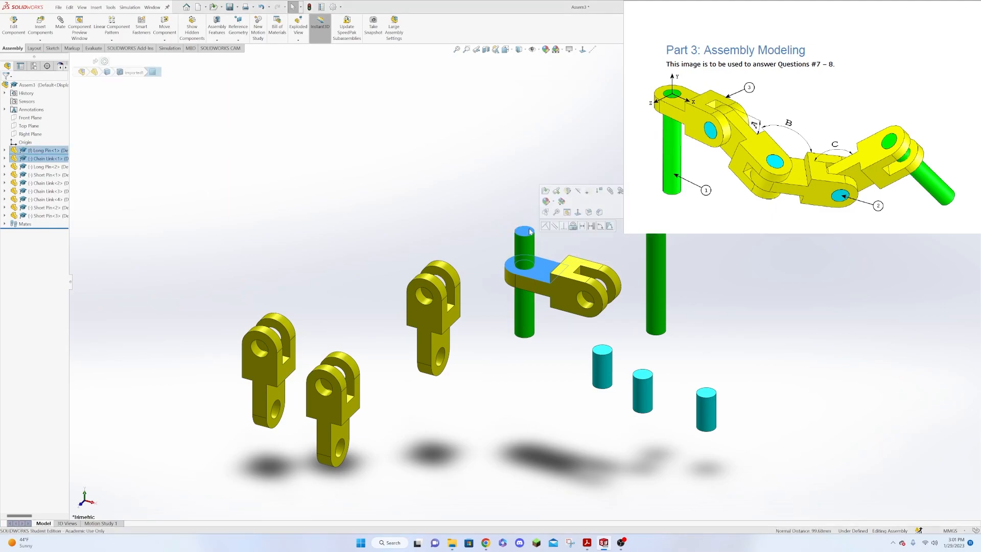
pyautogui.click(554, 228)
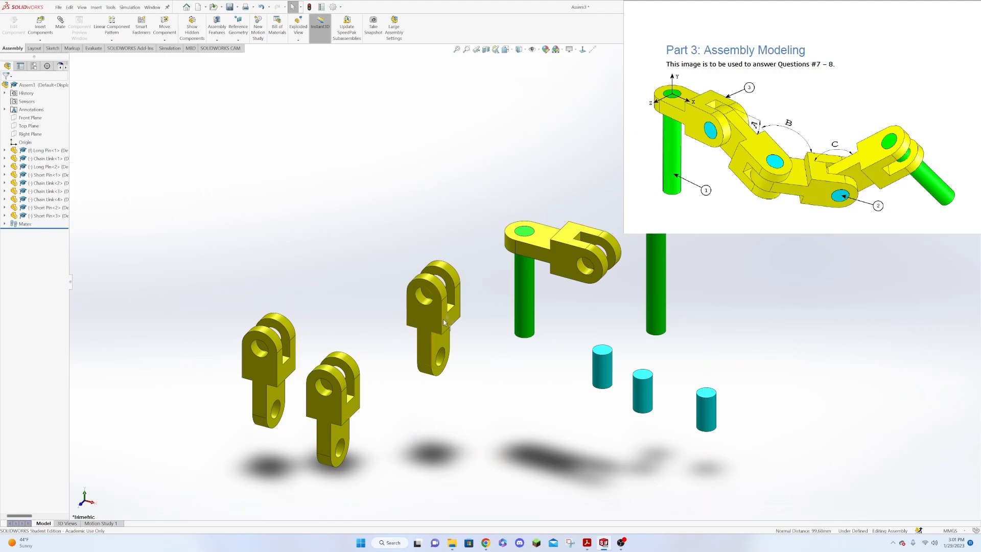
# - Add a parallel mate between the first chain link's flat side face and the assembly's Front Plane
pyautogui.click(558, 264)
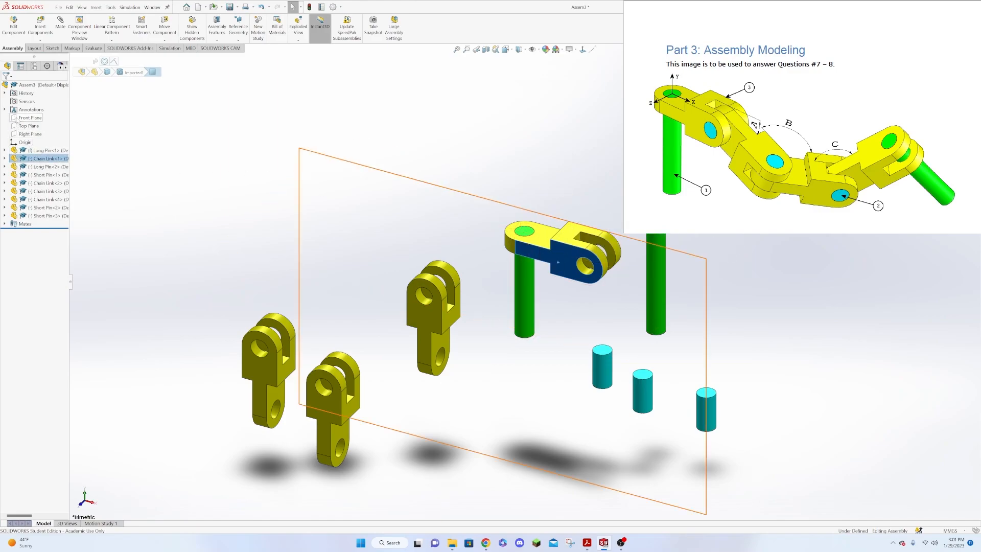
pyautogui.click(24, 118)
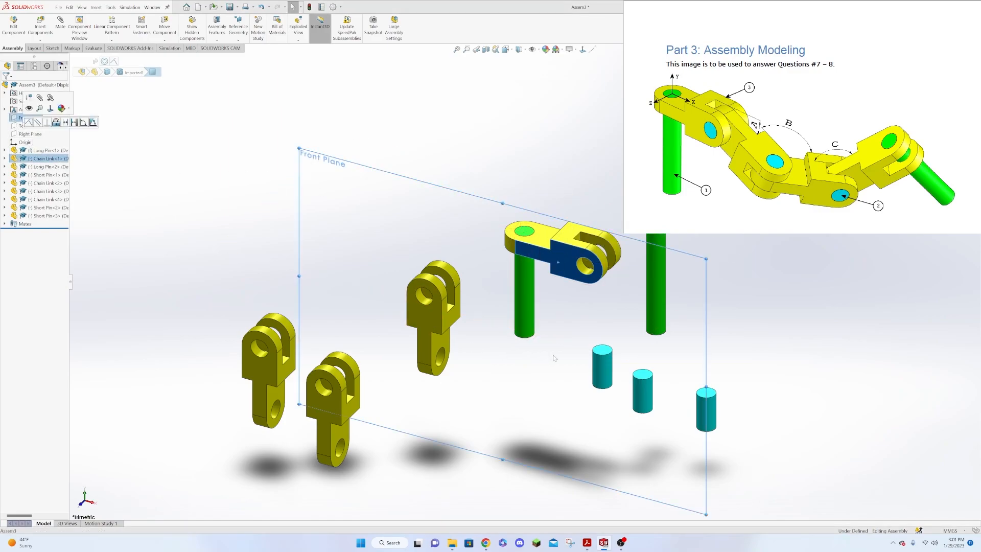
pyautogui.click(37, 122)
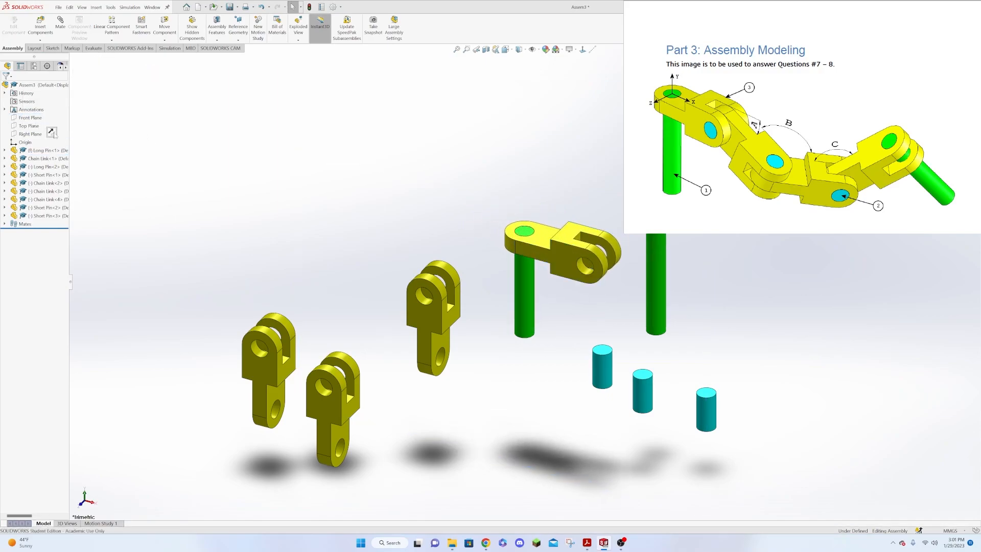
pyautogui.moveTo(567, 311); pyautogui.dragTo(542, 288, button='middle')
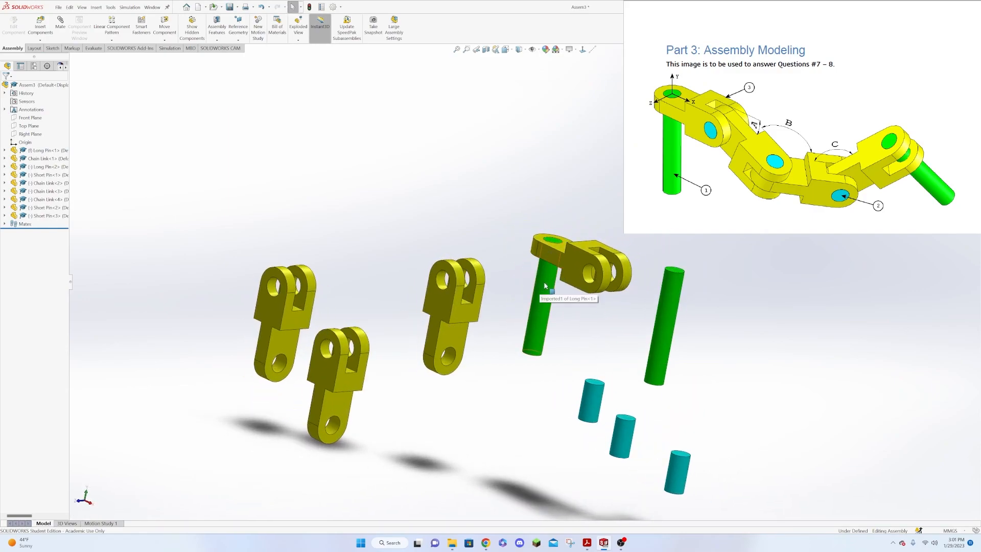
# - Add a concentric mate between the second chain link's single-tab hole and the first chain link's fork hole
pyautogui.click(542, 299)
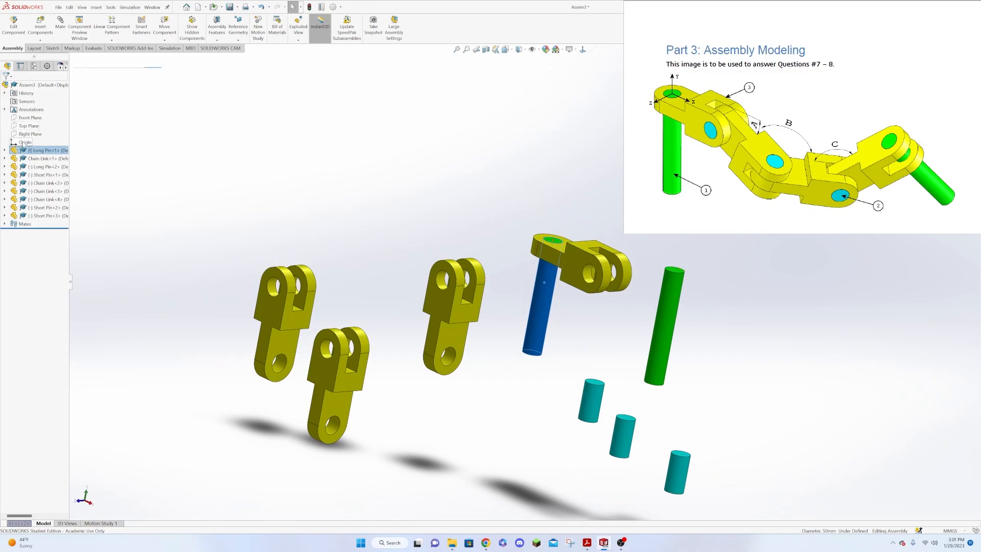
pyautogui.click(574, 260)
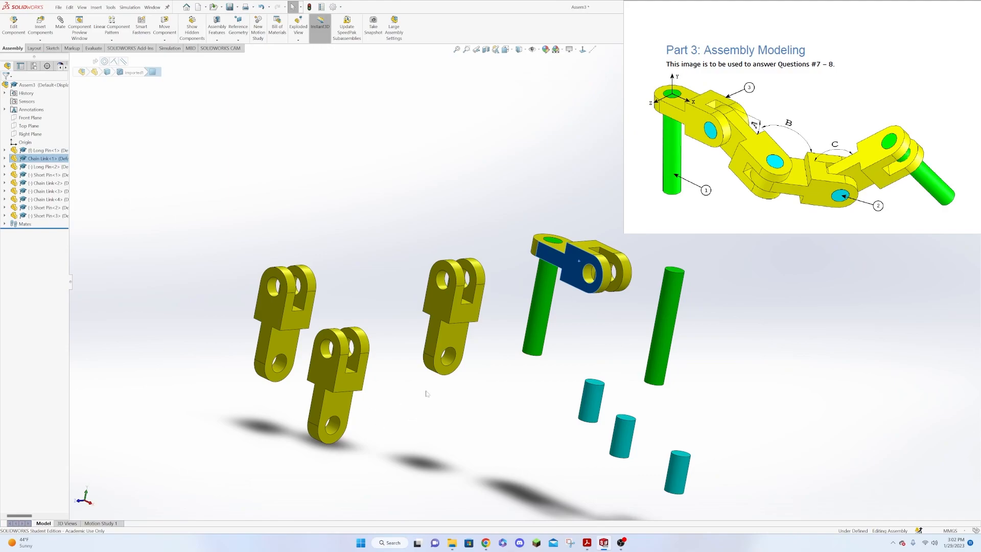
pyautogui.click(449, 358)
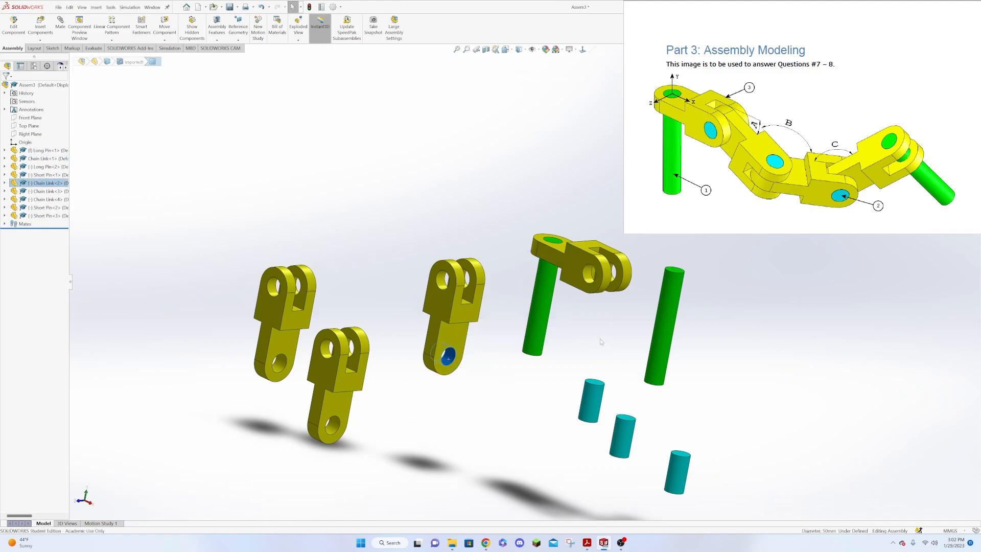
pyautogui.keyDown('ctrl'); pyautogui.click(589, 275); pyautogui.keyUp('ctrl')
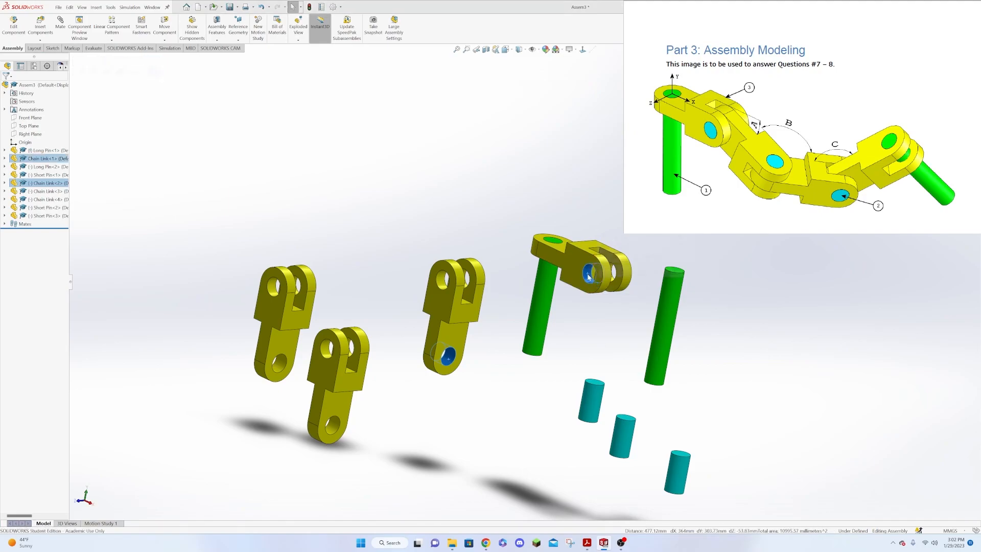
pyautogui.click(631, 271)
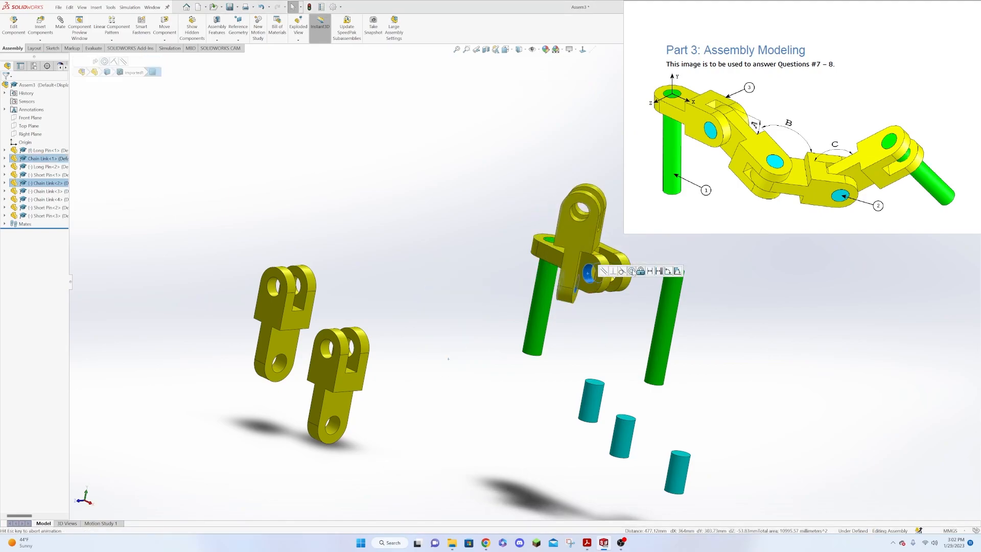
# - Add a coincident mate between the second chain link's single-tab side face and the inner face of the first link's fork
pyautogui.moveTo(607, 247); pyautogui.dragTo(554, 259)
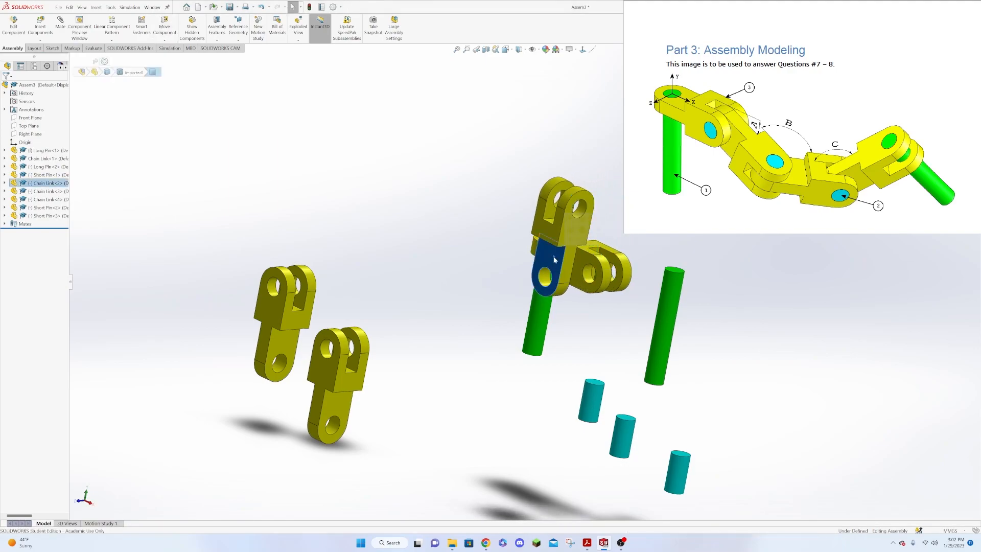
pyautogui.moveTo(554, 260); pyautogui.dragTo(493, 327, button='middle')
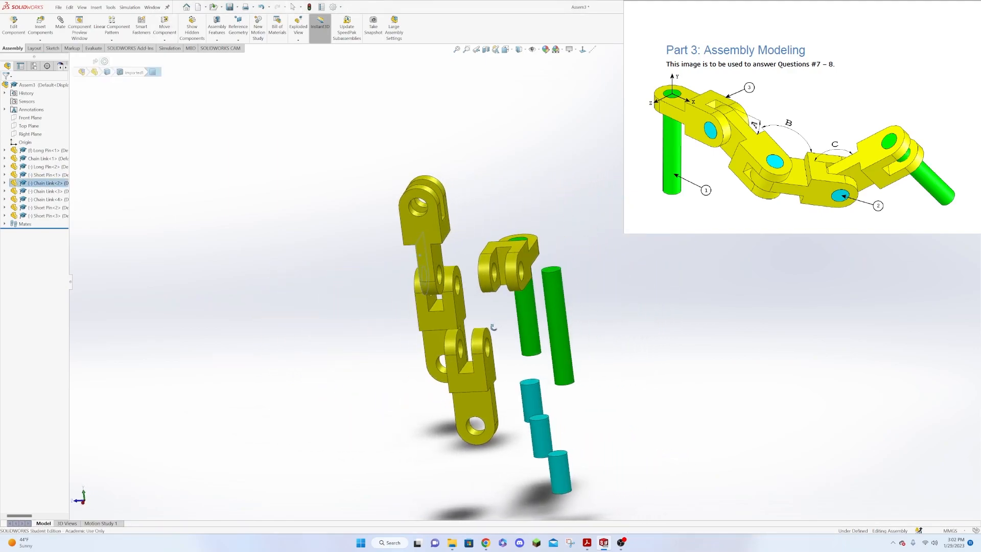
pyautogui.keyDown('ctrl'); pyautogui.click(494, 263); pyautogui.keyUp('ctrl')
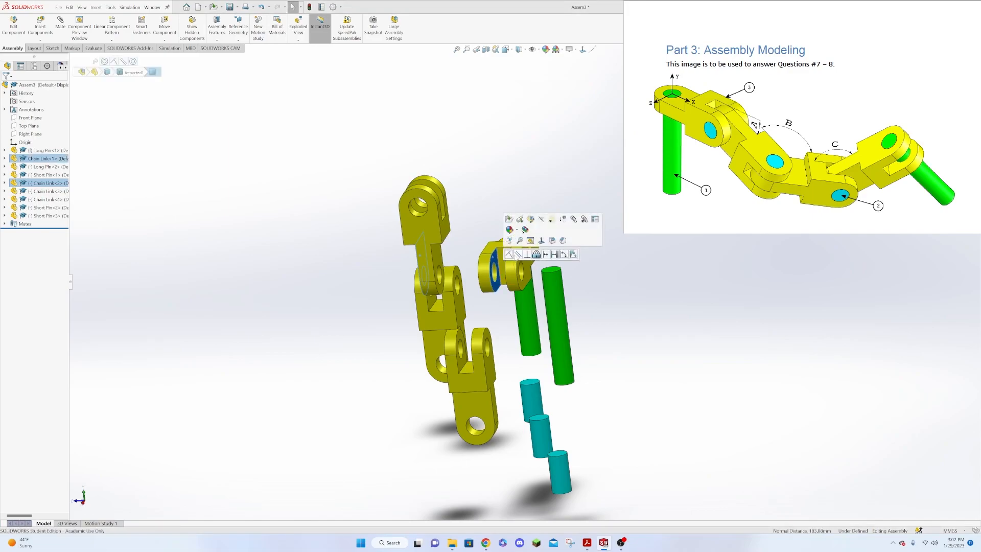
pyautogui.click(509, 254)
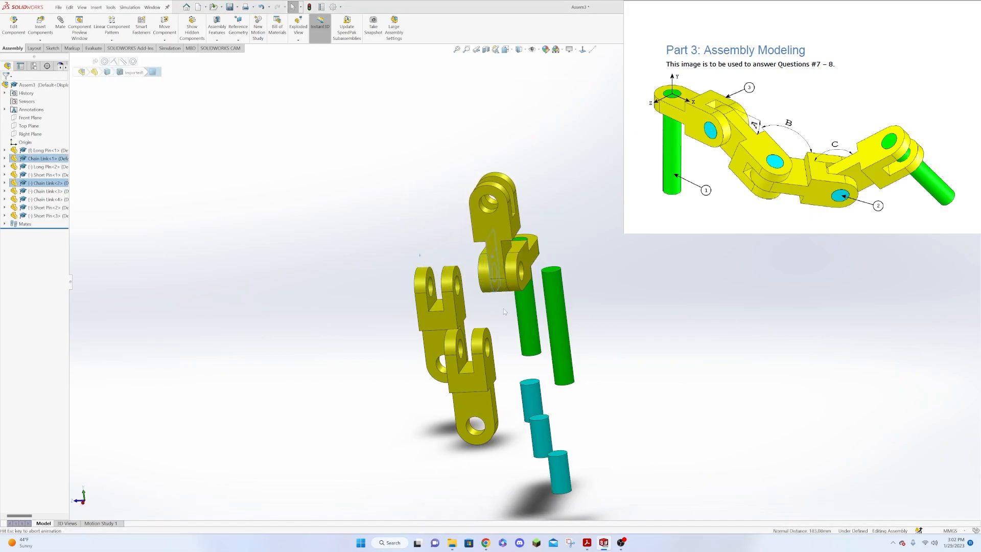
# - Add a concentric mate between the third chain link's single-tab hole and the second chain link's fork hole
pyautogui.moveTo(650, 278); pyautogui.dragTo(721, 328, button='middle')
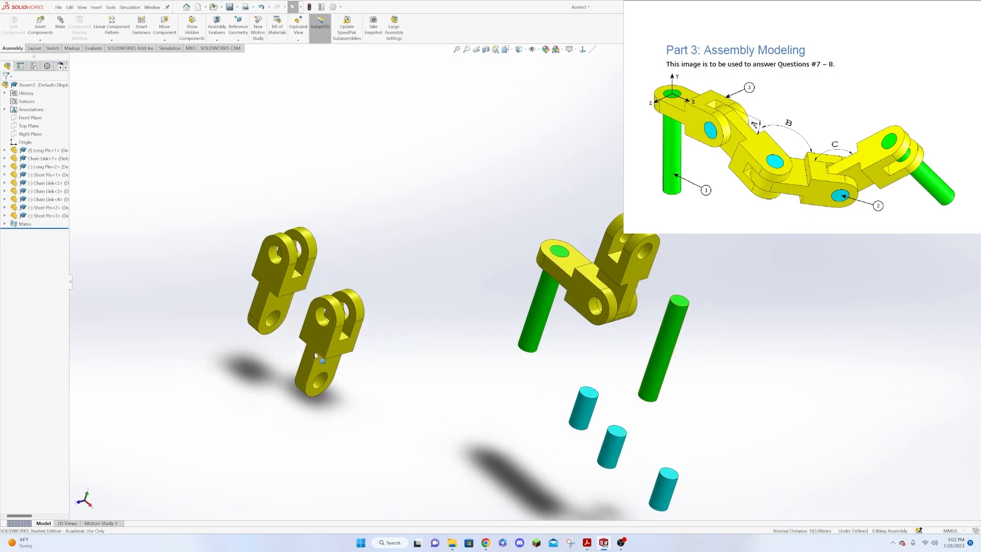
pyautogui.click(321, 383)
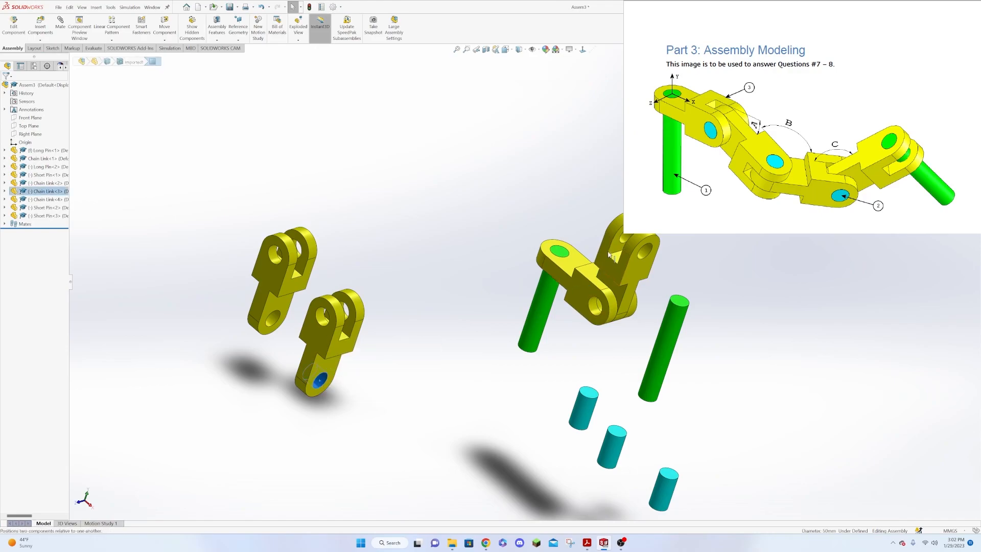
pyautogui.keyDown('ctrl'); pyautogui.click(625, 239); pyautogui.keyUp('ctrl')
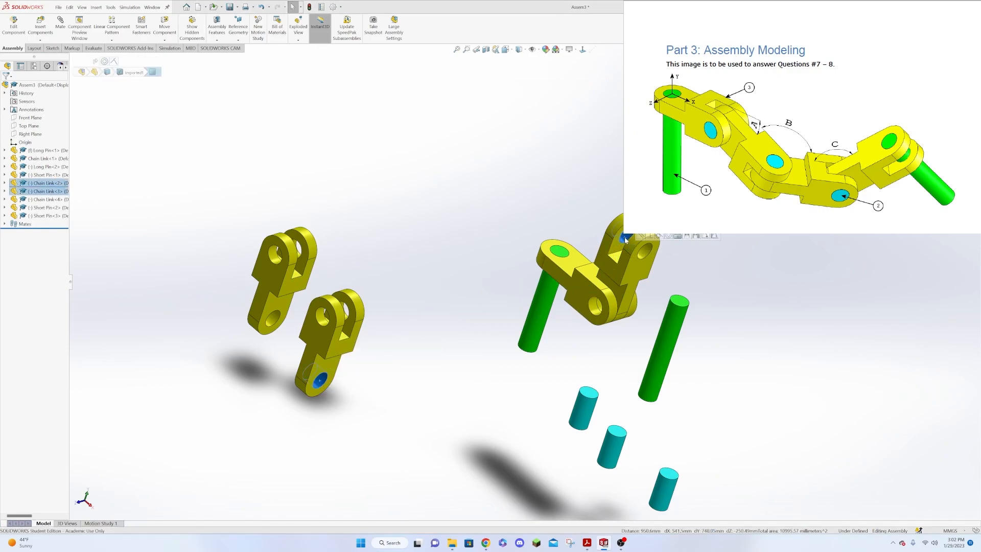
pyautogui.click(668, 236)
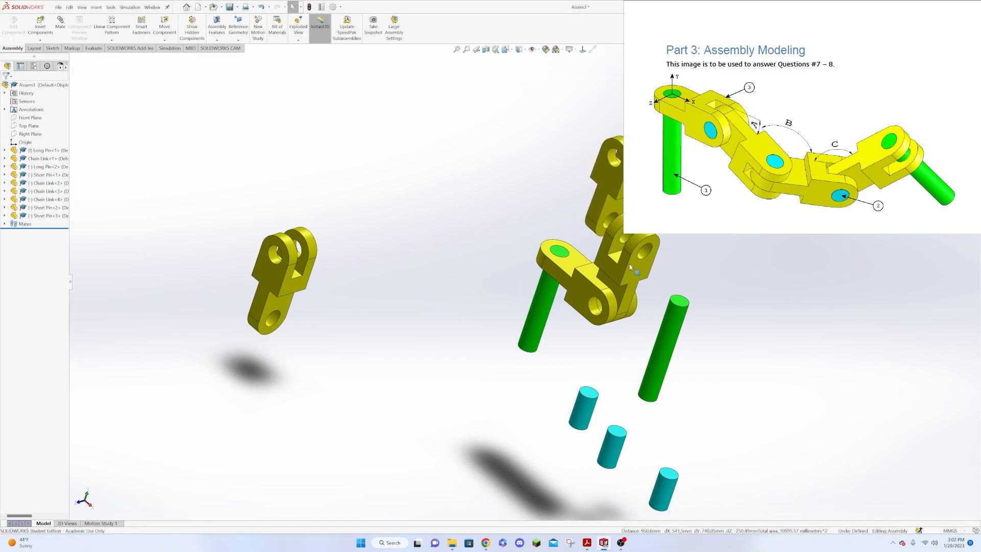
# - Add a coincident mate between the third chain link's single-tab side face and the inner face of the second link's fork
pyautogui.click(608, 206)
pyautogui.moveTo(608, 206); pyautogui.dragTo(811, 278, button='middle')
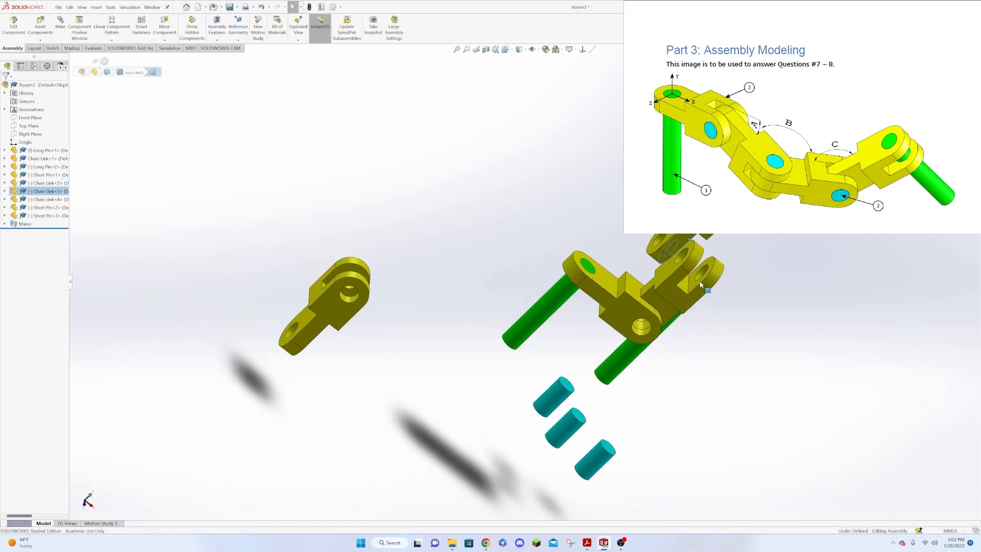
pyautogui.click(693, 288)
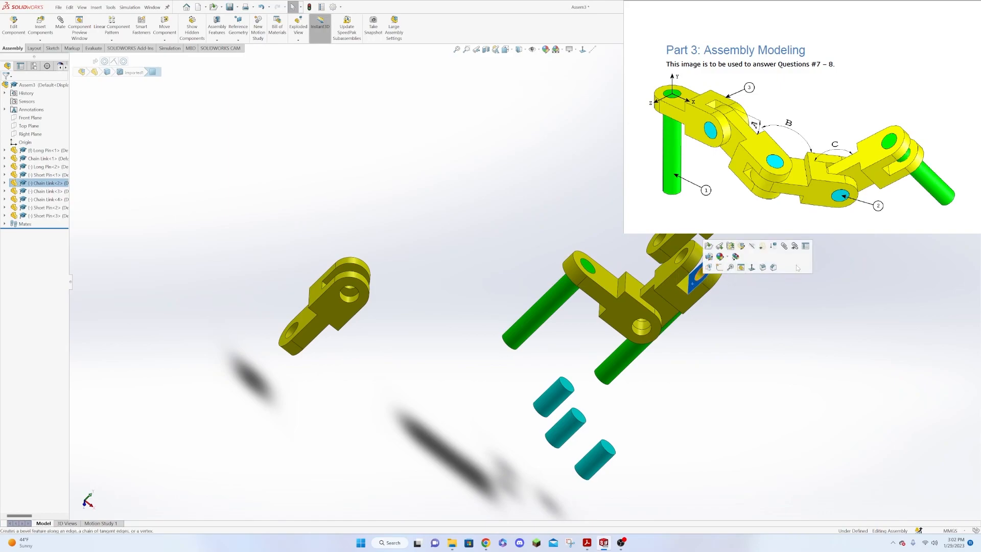
pyautogui.moveTo(749, 308); pyautogui.dragTo(707, 264, button='middle')
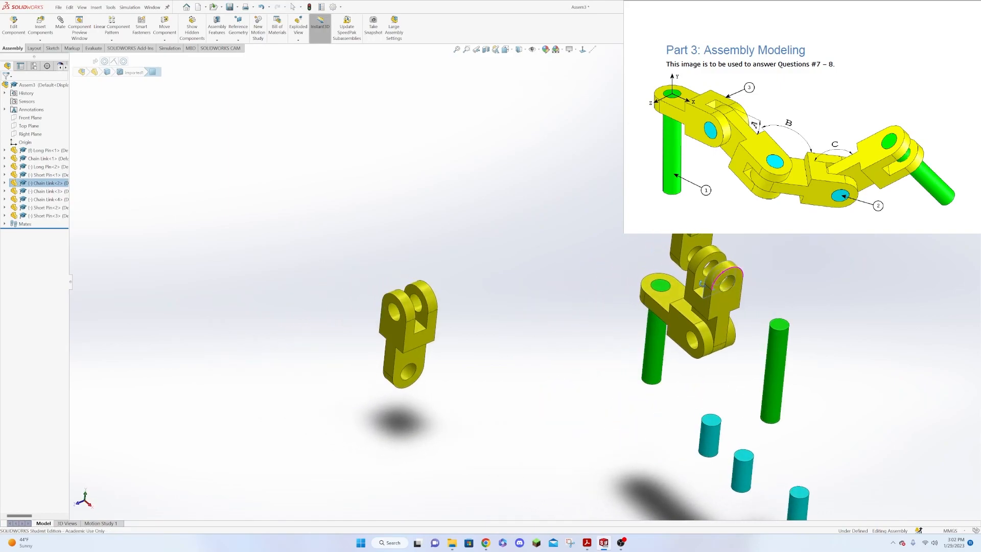
pyautogui.keyDown('ctrl'); pyautogui.click(689, 245); pyautogui.keyUp('ctrl')
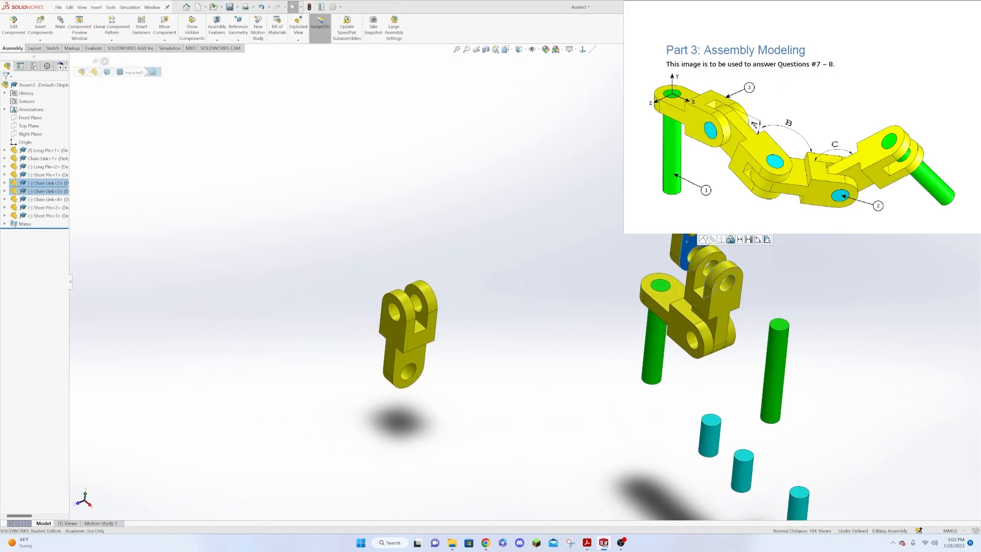
pyautogui.click(703, 239)
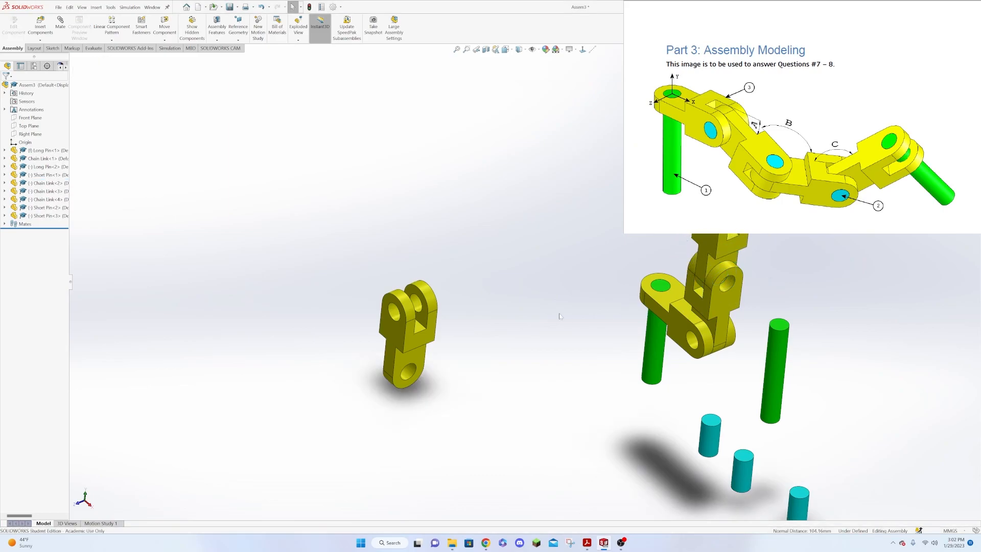
# - Add a concentric mate between the fourth chain link's single-tab hole and the third chain link's fork hole
pyautogui.click(409, 371)
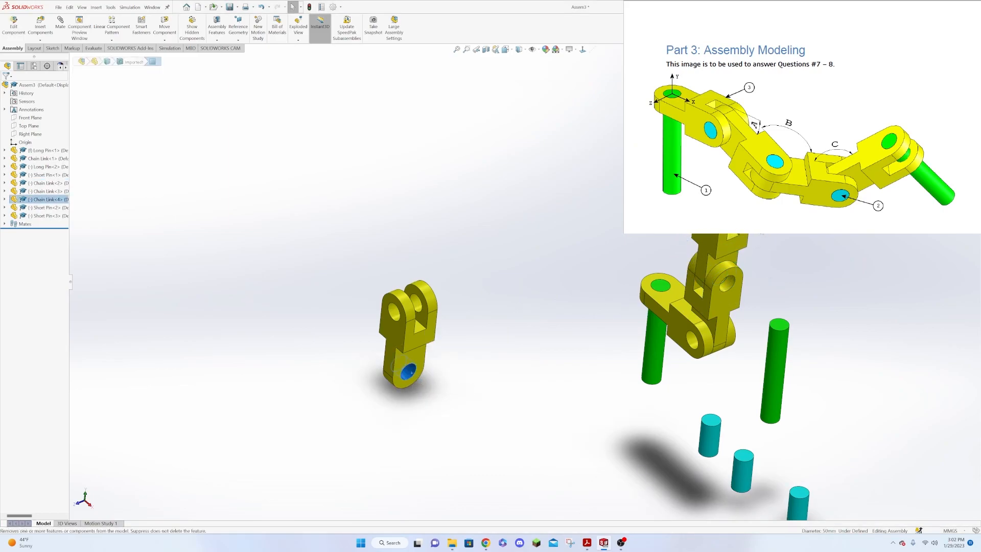
pyautogui.keyDown('ctrl'); pyautogui.click(735, 225); pyautogui.keyUp('ctrl')
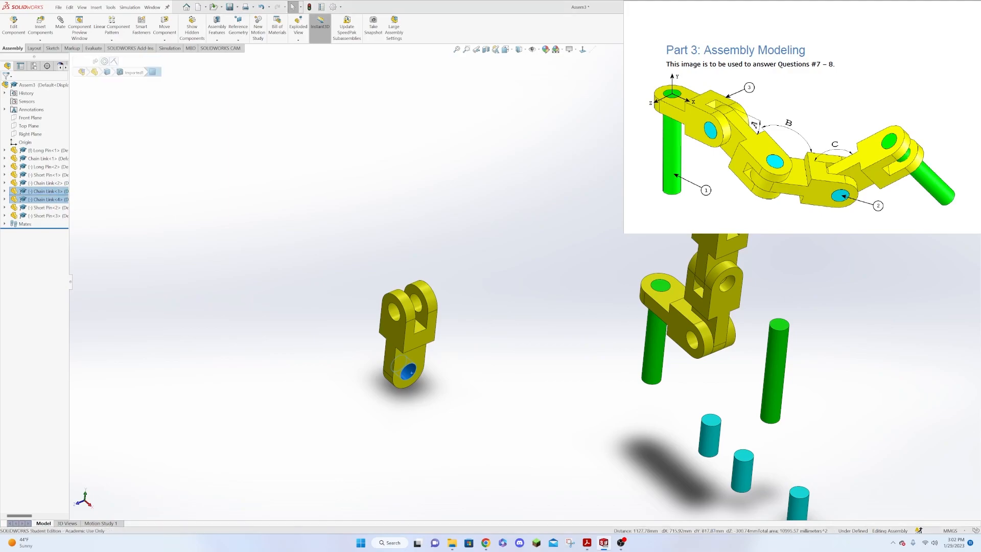
pyautogui.click(668, 229)
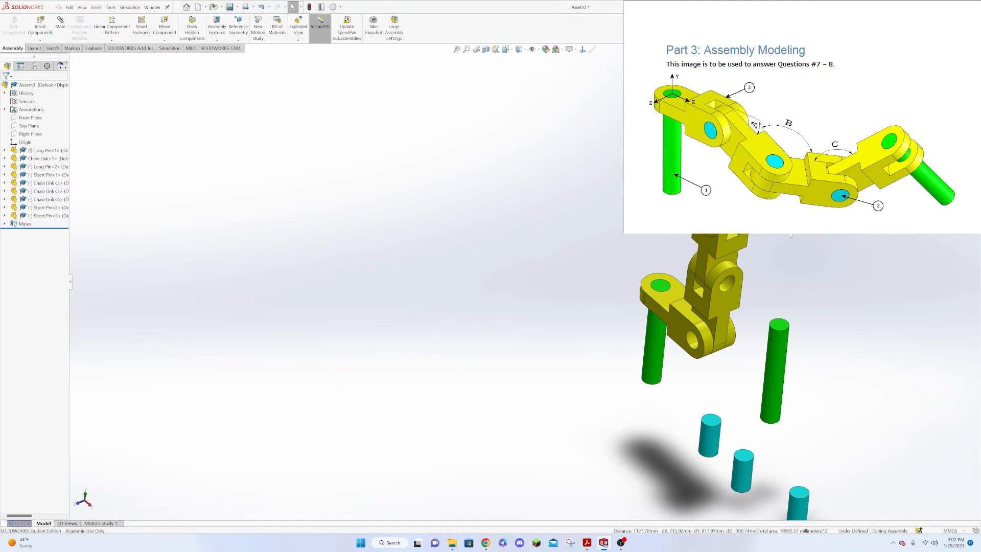
# - Add a coincident mate between the fourth chain link's single-tab side face and the inner face of the third link's fork
pyautogui.moveTo(700, 190); pyautogui.dragTo(735, 166)
pyautogui.moveTo(817, 232); pyautogui.dragTo(718, 262, button='middle')
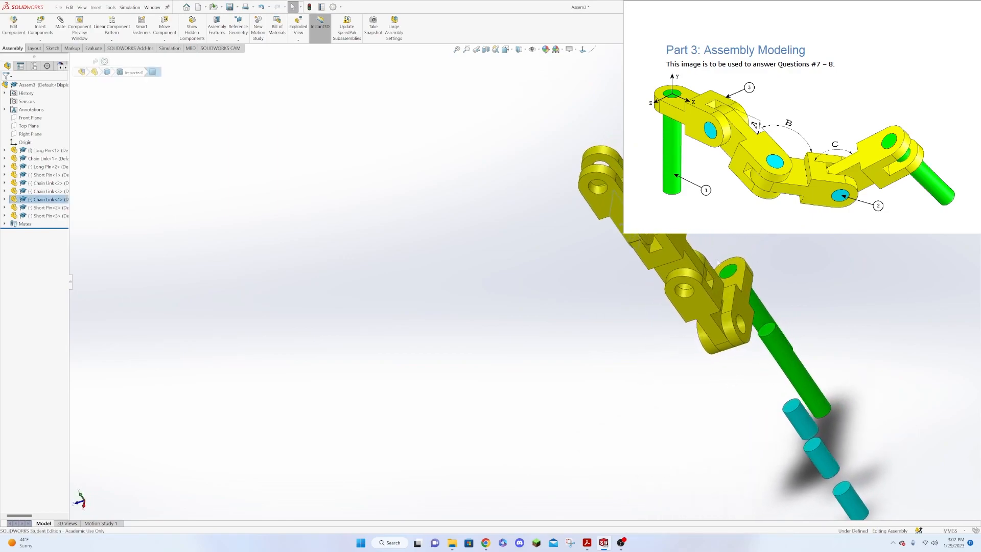
pyautogui.keyDown('ctrl'); pyautogui.click(649, 251); pyautogui.keyUp('ctrl')
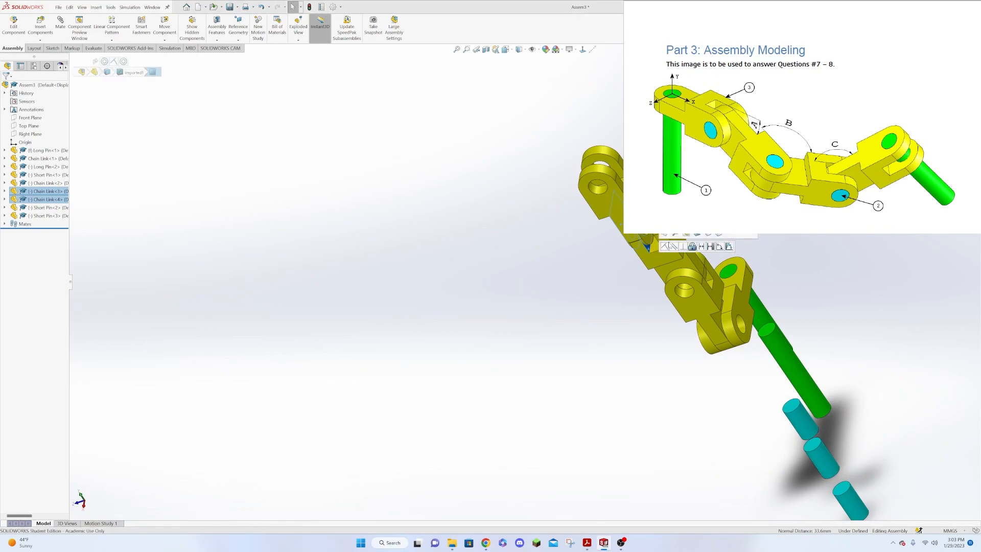
pyautogui.click(665, 248)
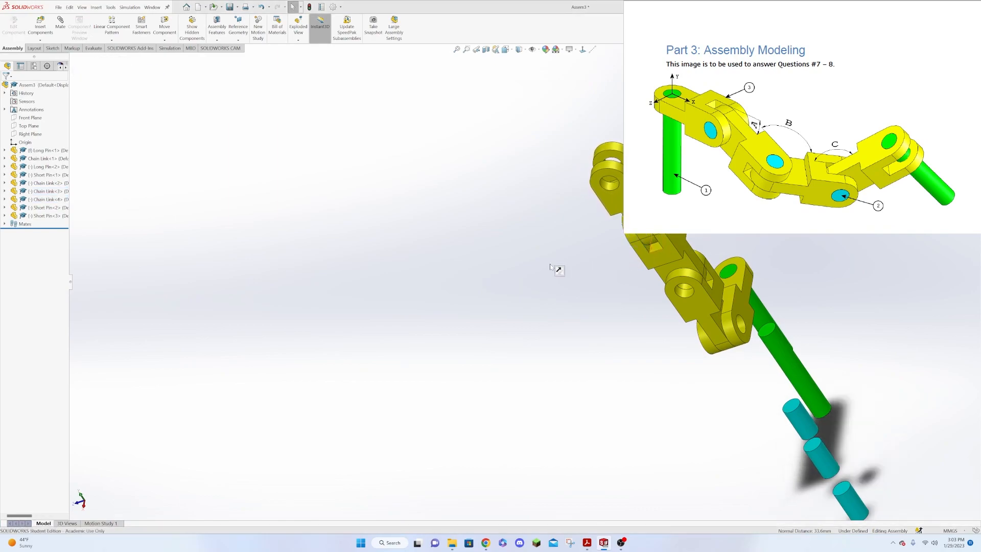
# - Mate the first short pin concentric with the hole joining the first and second links, its end face coincident with the first link's outer side face
pyautogui.moveTo(578, 300); pyautogui.dragTo(717, 325, button='middle')
pyautogui.click(599, 384)
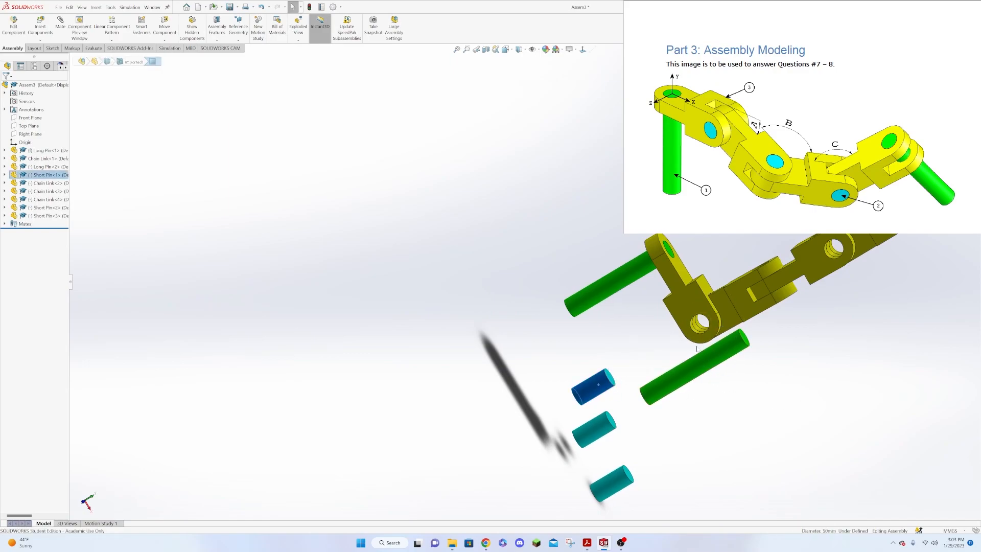
pyautogui.keyDown('ctrl'); pyautogui.click(697, 329); pyautogui.keyUp('ctrl')
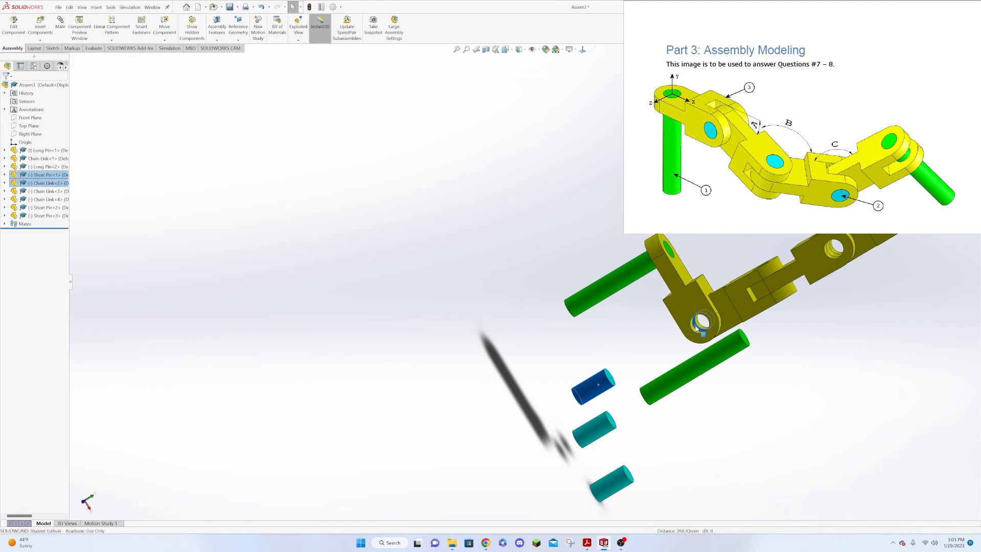
pyautogui.click(739, 323)
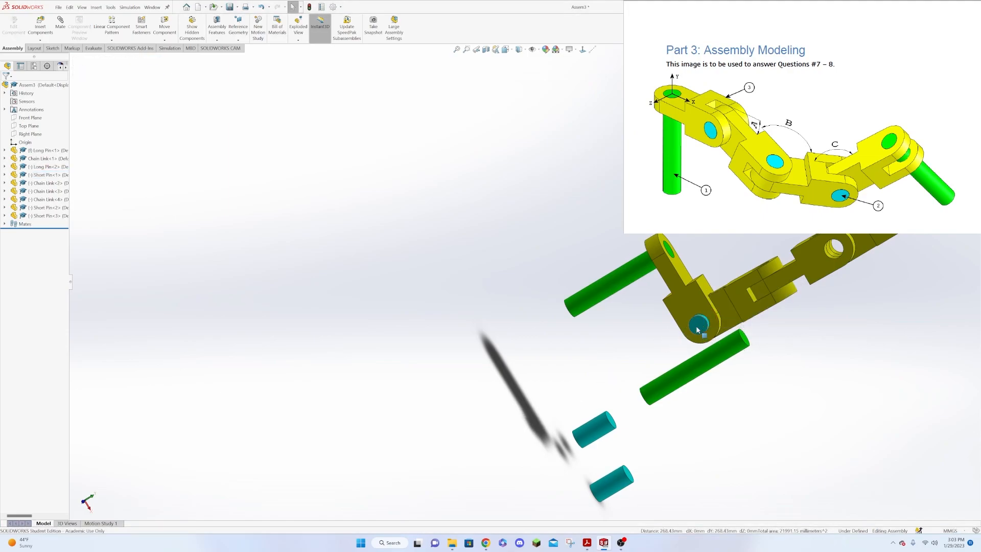
pyautogui.click(685, 309)
pyautogui.click(702, 307)
# - Mate the second short pin concentric with the second link's fork hole, its end face coincident with that link's outer side face
pyautogui.click(598, 428)
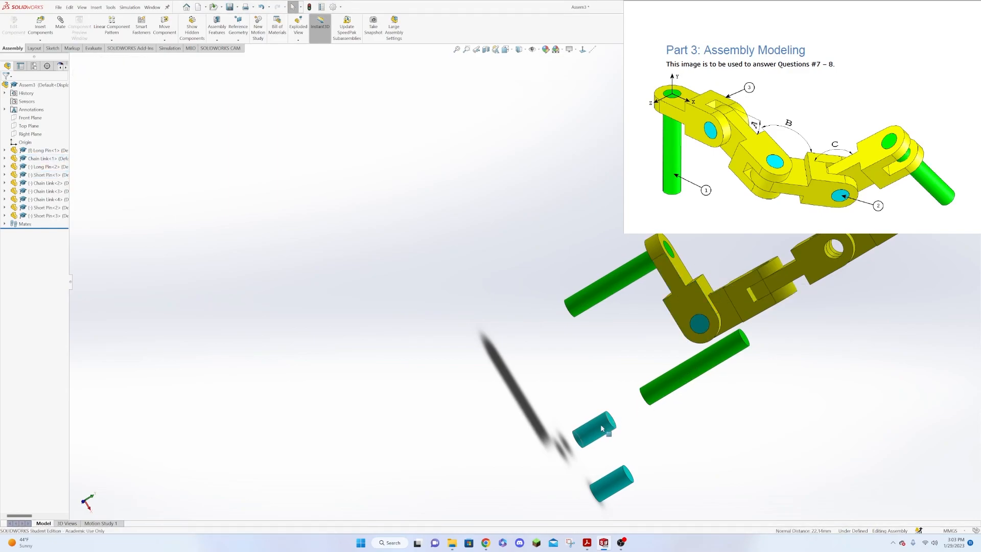
pyautogui.moveTo(814, 369); pyautogui.dragTo(751, 319, button='middle')
pyautogui.keyDown('ctrl'); pyautogui.click(751, 318); pyautogui.keyUp('ctrl')
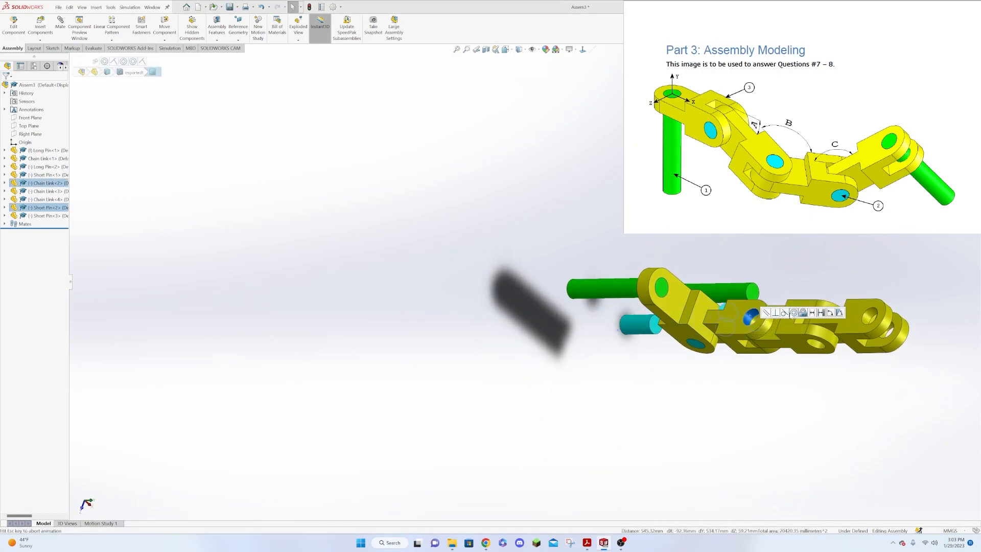
pyautogui.click(793, 313)
pyautogui.click(746, 313)
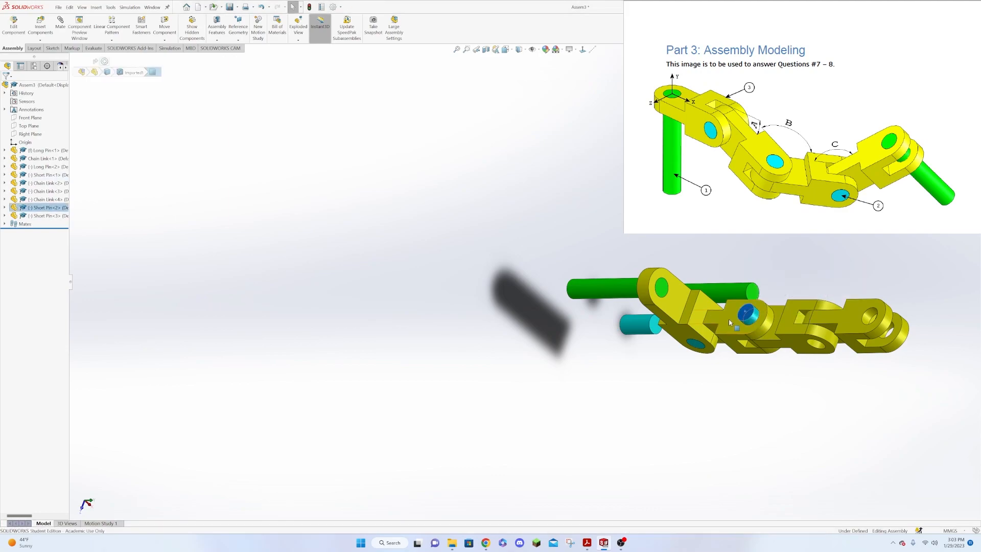
pyautogui.keyDown('ctrl'); pyautogui.click(728, 318); pyautogui.keyUp('ctrl')
pyautogui.click(745, 317)
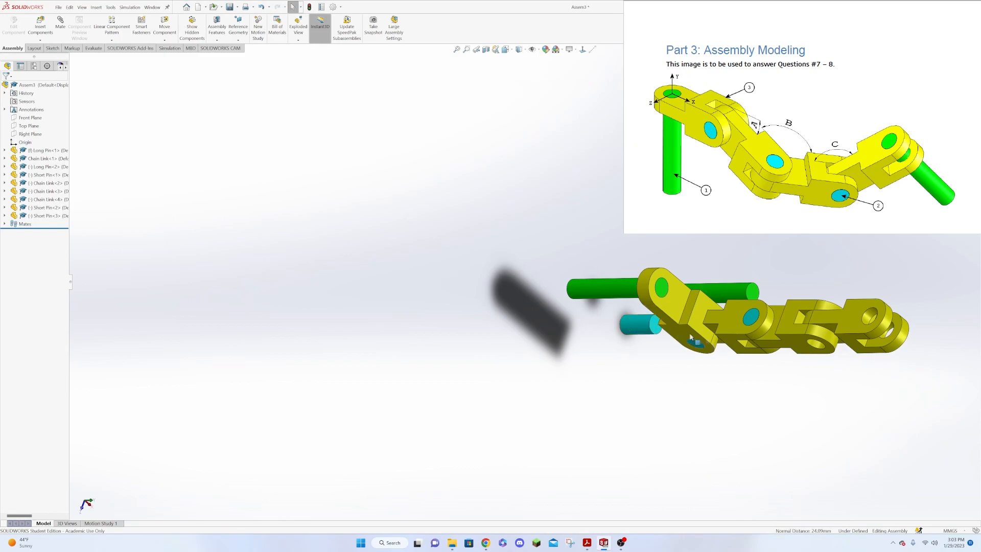
# - Add a concentric mate between the third short pin's cylindrical face and the third chain link's fork hole
pyautogui.click(627, 329)
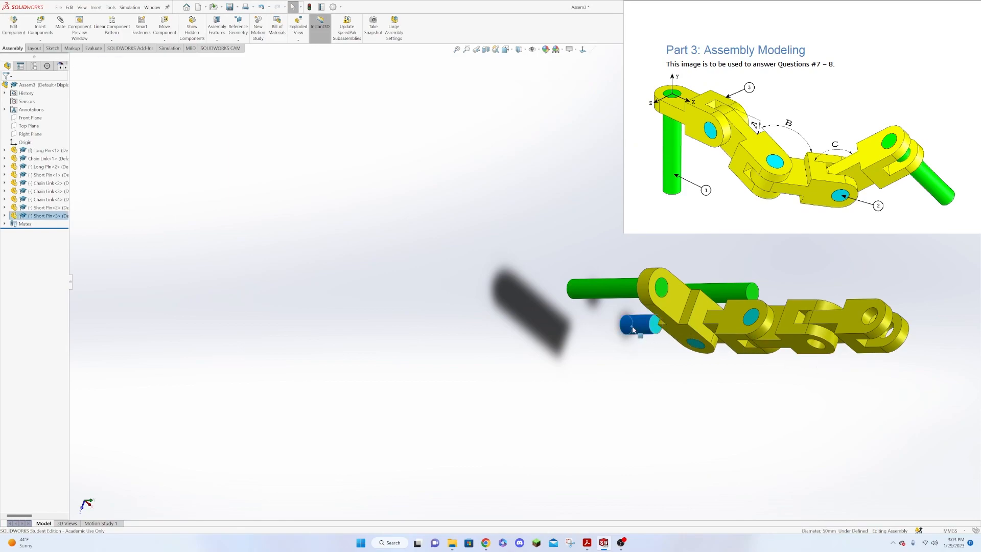
pyautogui.keyDown('ctrl'); pyautogui.click(815, 345); pyautogui.keyUp('ctrl')
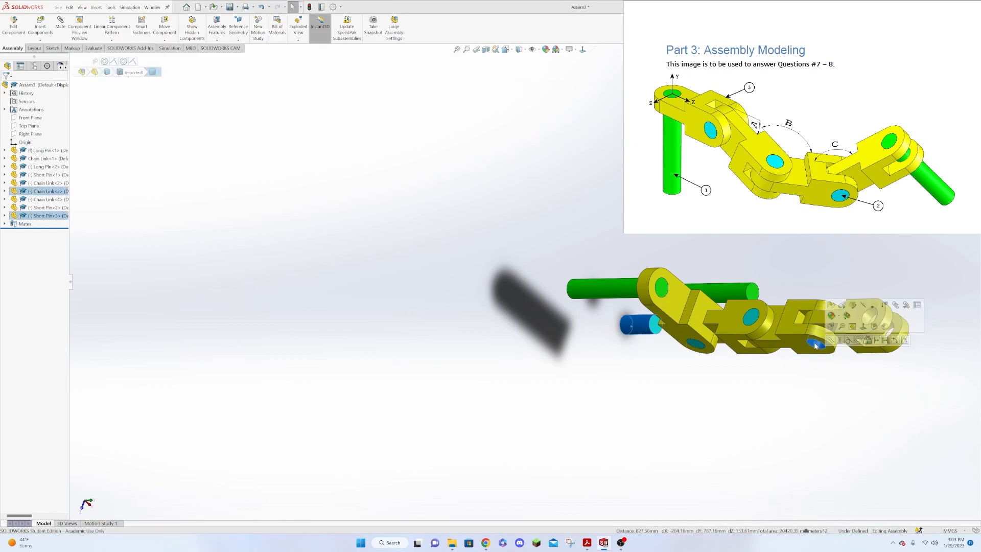
pyautogui.click(858, 340)
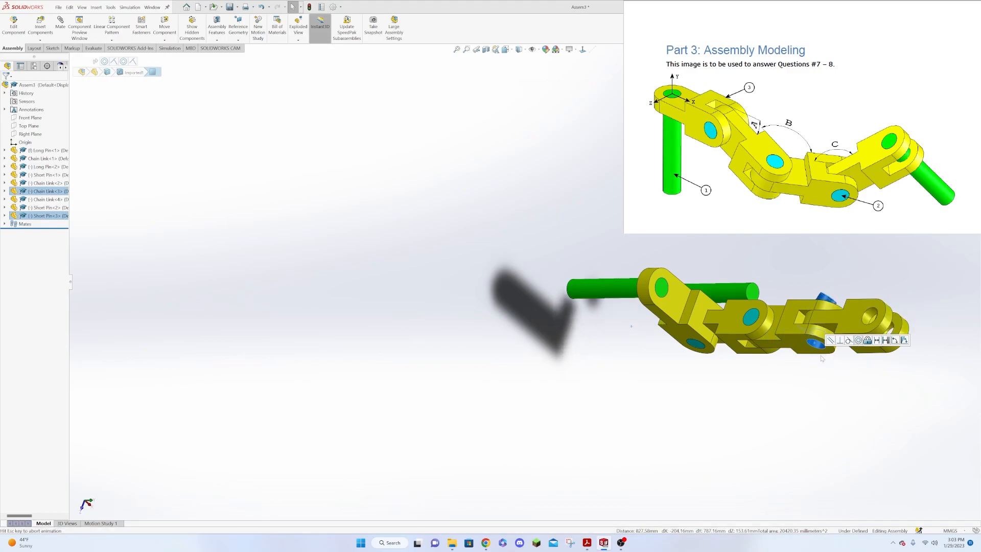
pyautogui.click(832, 391)
# - Add a coincident mate between the third short pin's end face and the third chain link's outer side face
pyautogui.moveTo(814, 390); pyautogui.dragTo(845, 274, button='middle')
pyautogui.click(831, 267)
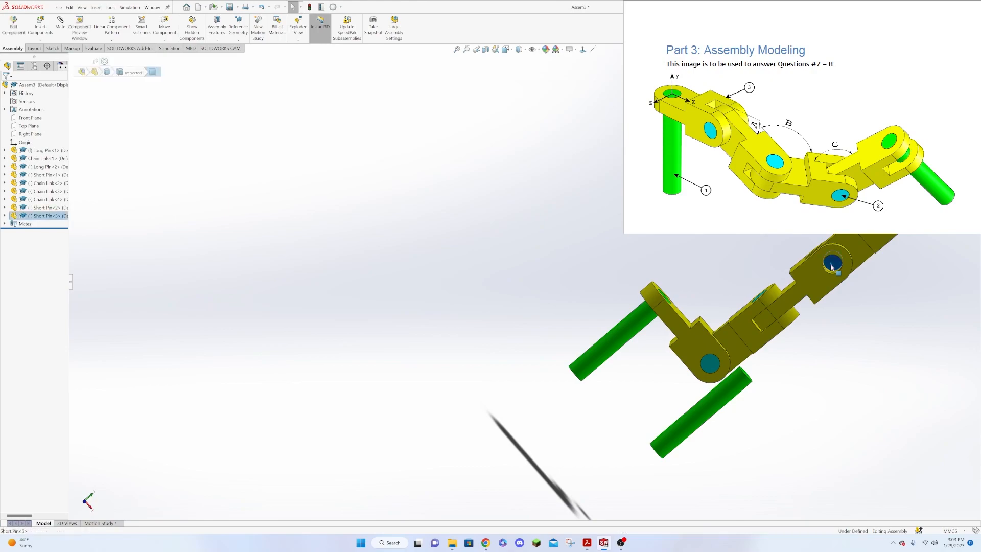
pyautogui.keyDown('ctrl'); pyautogui.click(811, 275); pyautogui.keyUp('ctrl')
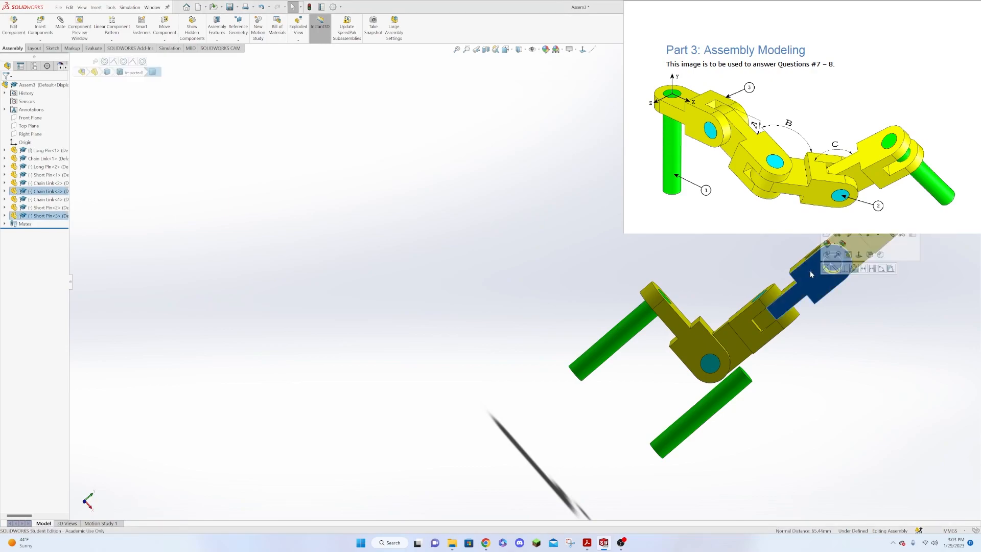
pyautogui.click(836, 372)
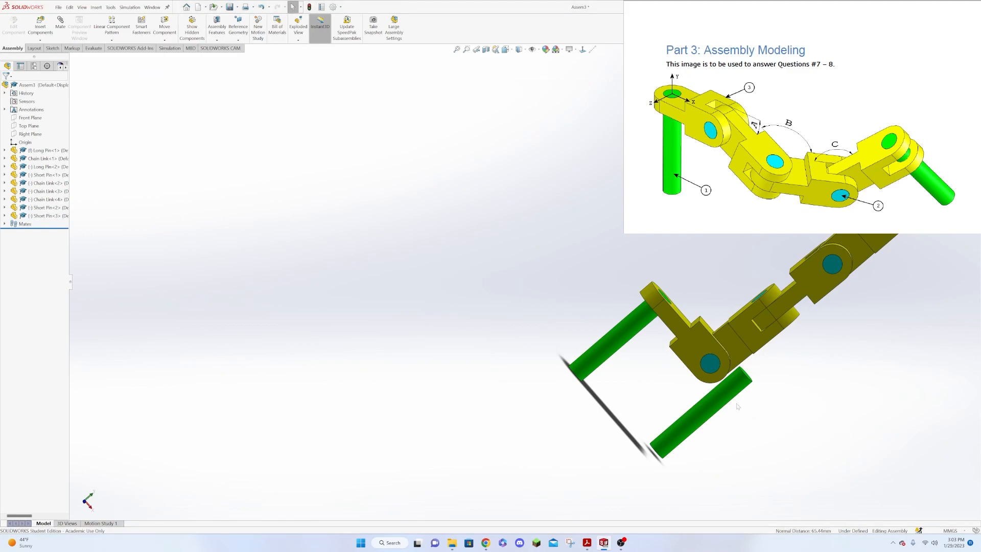
# - Add a concentric mate between the second long pin's cylindrical face and the fourth chain link's fork hole
pyautogui.click(738, 385)
pyautogui.moveTo(866, 399); pyautogui.dragTo(813, 392, button='middle')
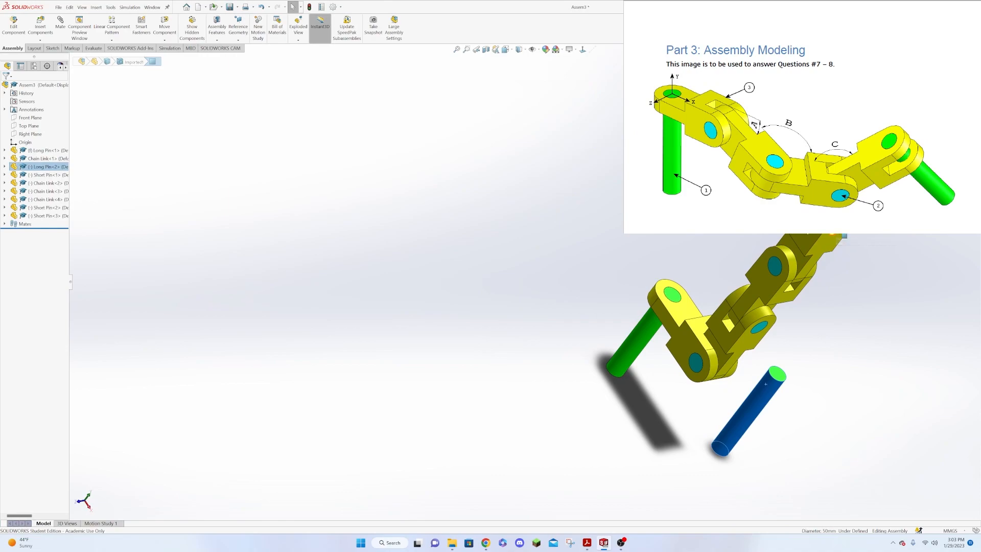
pyautogui.keyDown('ctrl'); pyautogui.click(834, 236); pyautogui.keyUp('ctrl')
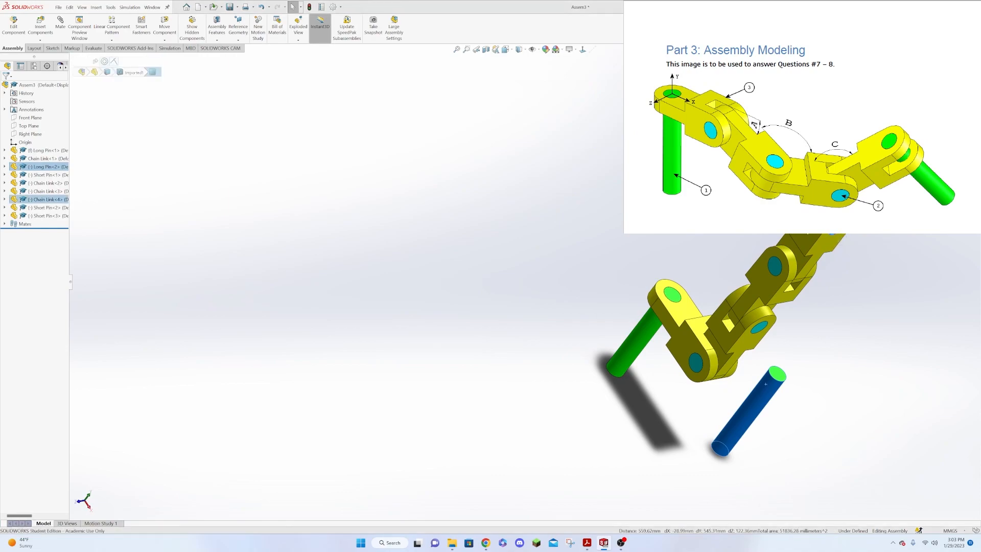
pyautogui.click(863, 215)
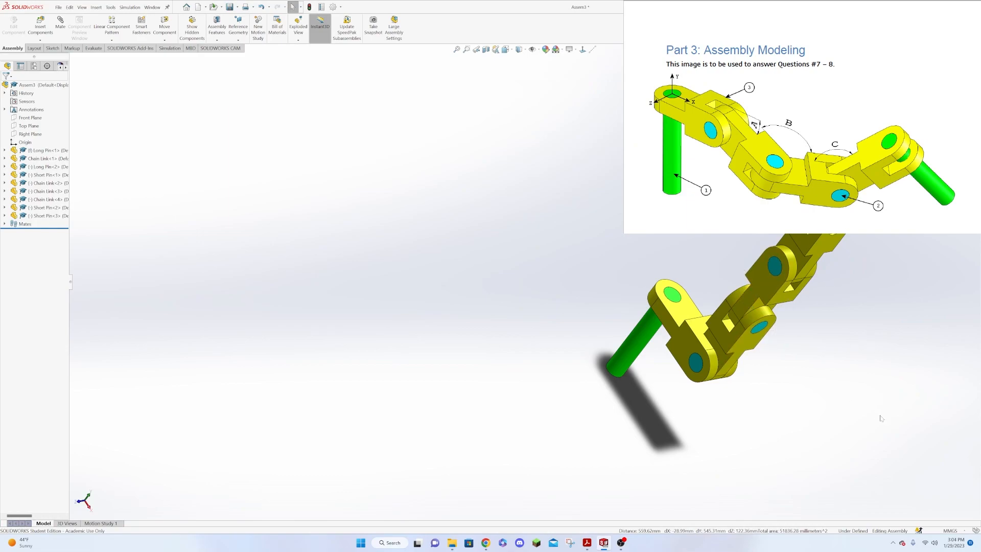
# - Add a coincident mate between the second long pin's end face and the fourth chain link's outer side face
pyautogui.moveTo(777, 240); pyautogui.dragTo(841, 321, button='middle')
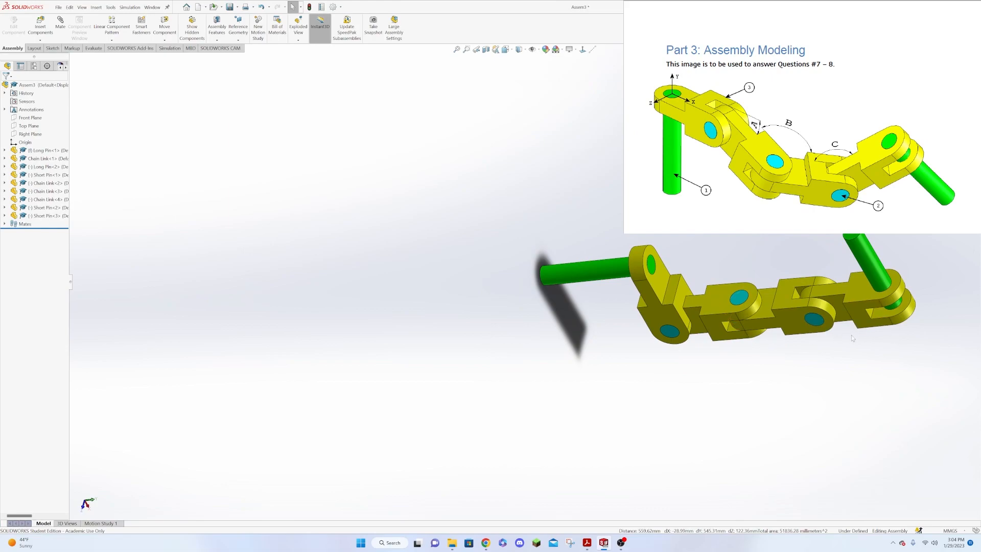
pyautogui.click(853, 235)
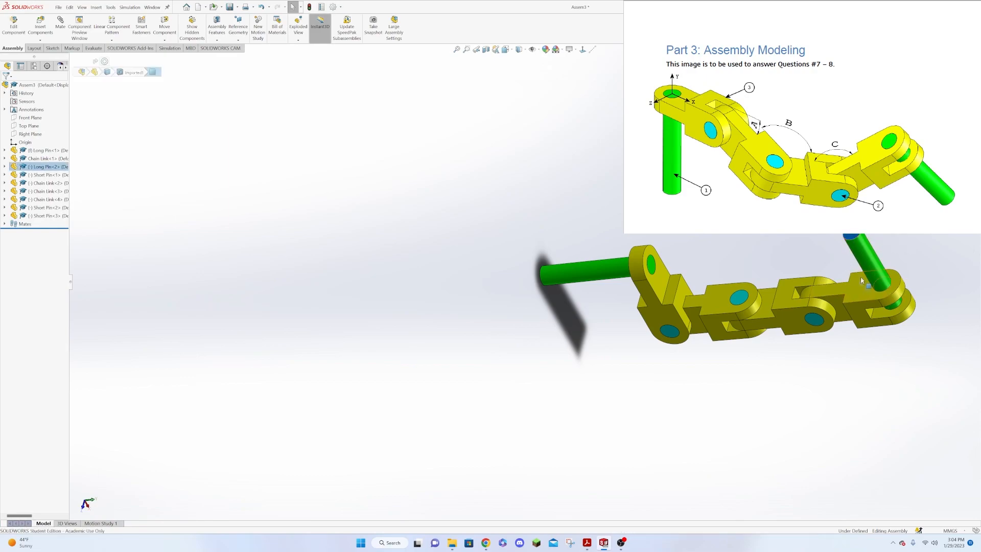
pyautogui.keyDown('ctrl'); pyautogui.click(862, 291); pyautogui.keyUp('ctrl')
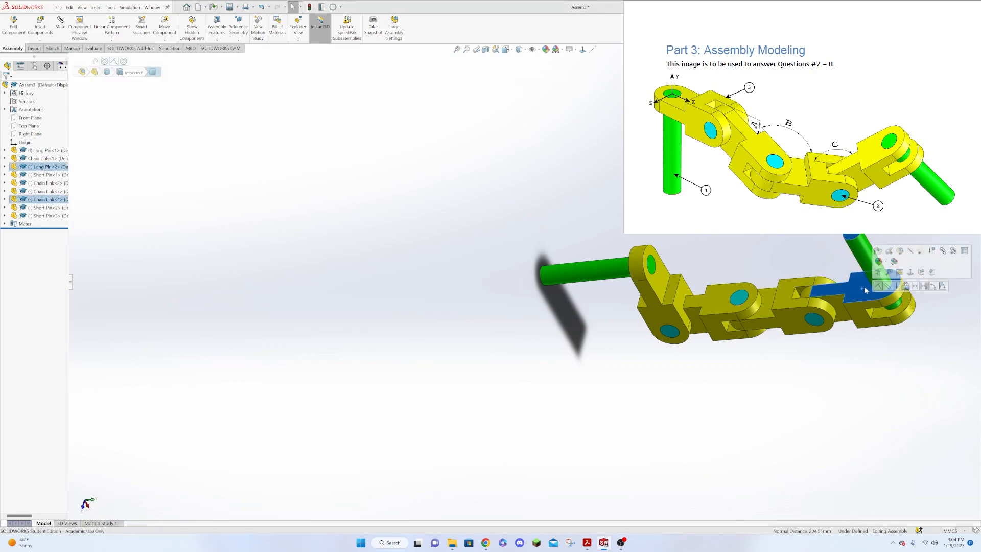
pyautogui.click(880, 287)
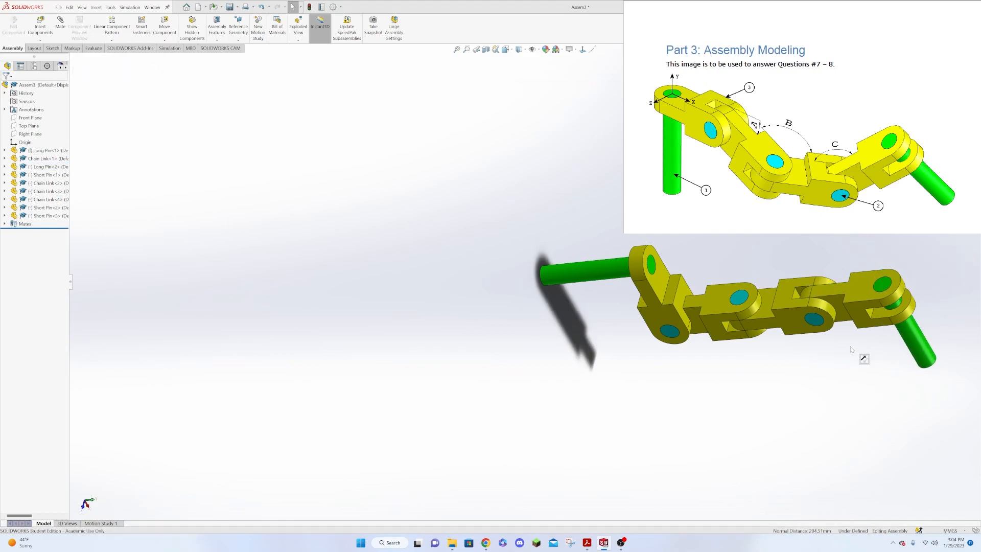
# - Swing the second, third and fourth chain links about their pins into roughly the pose of the reference image
pyautogui.moveTo(725, 389); pyautogui.dragTo(750, 283, button='middle')
pyautogui.moveTo(748, 319); pyautogui.dragTo(757, 417)
pyautogui.moveTo(767, 367)
pyautogui.mouseDown()
pyautogui.moveTo(758, 354)
pyautogui.moveTo(766, 364)
pyautogui.mouseUp()
pyautogui.moveTo(826, 336); pyautogui.dragTo(853, 423)
pyautogui.moveTo(858, 422); pyautogui.dragTo(868, 391, button='middle')
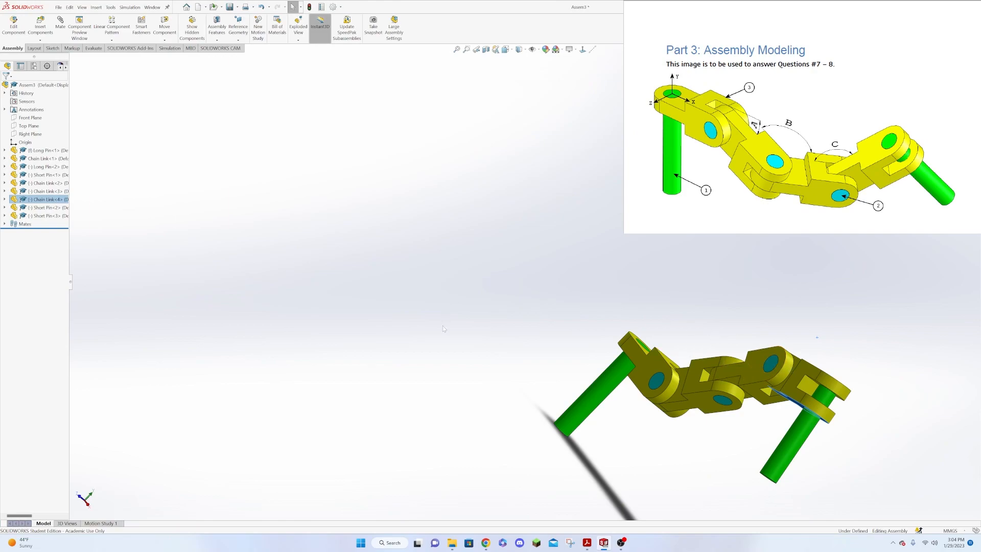
pyautogui.moveTo(499, 364); pyautogui.dragTo(523, 371, button='right')
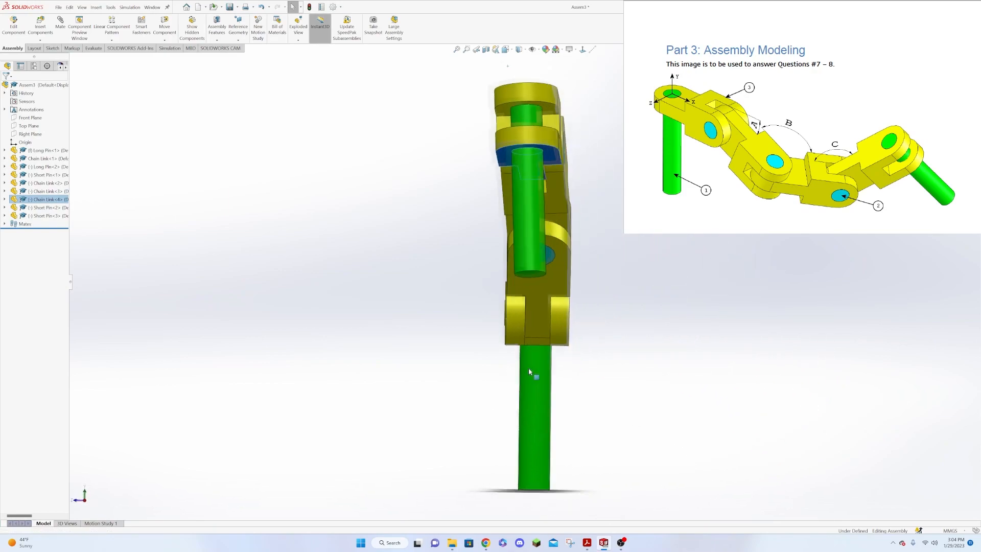
pyautogui.moveTo(451, 390); pyautogui.dragTo(492, 490, button='middle')
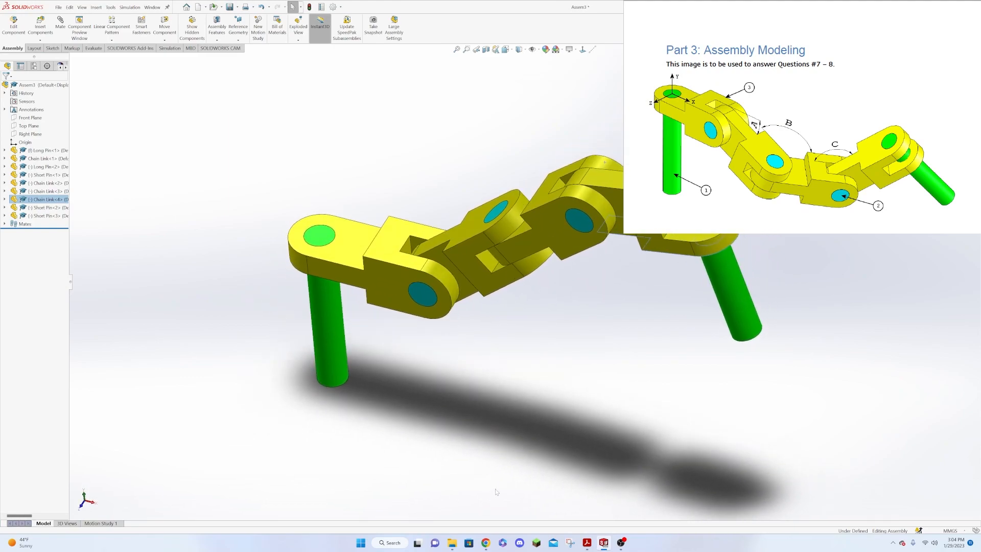
pyautogui.scroll(4, 507, 444)
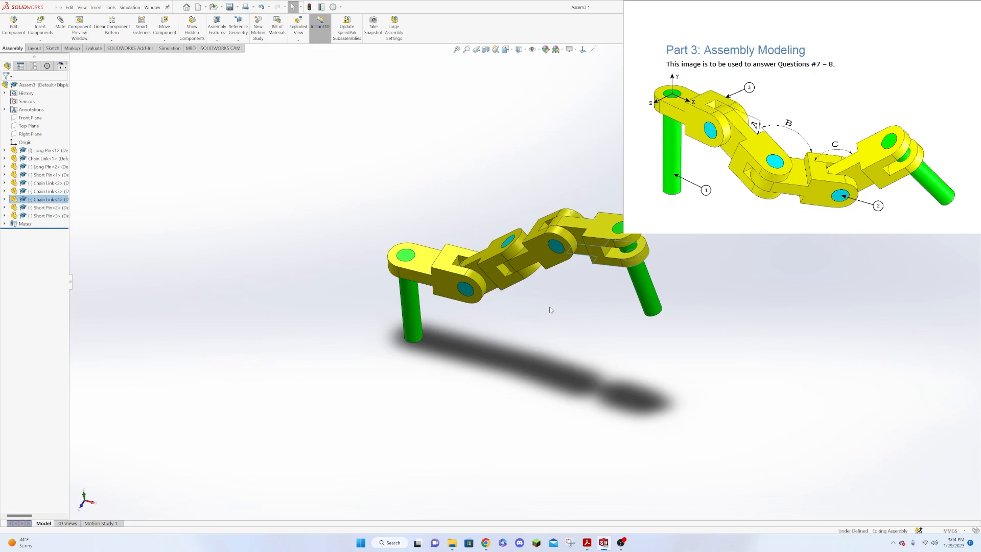
pyautogui.moveTo(551, 246); pyautogui.dragTo(552, 245)
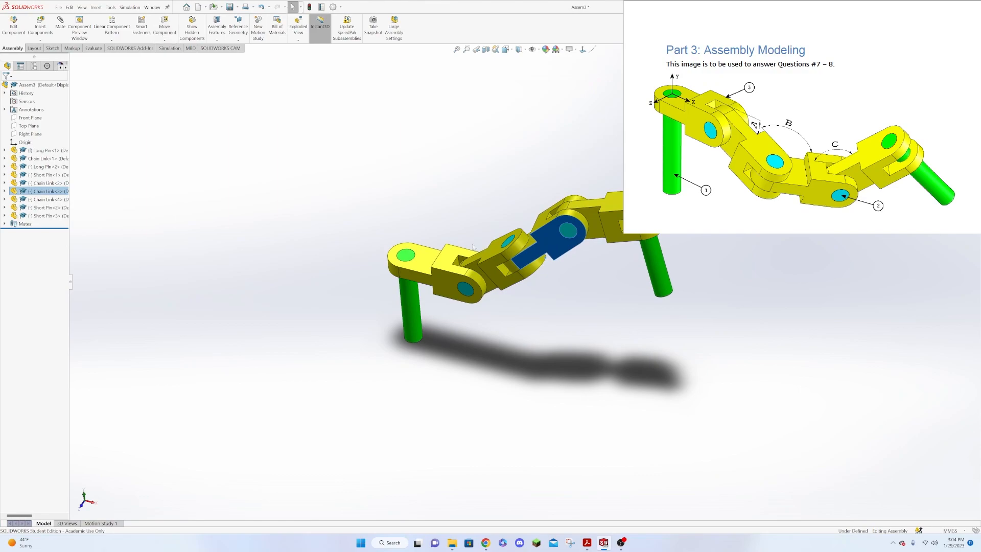
pyautogui.moveTo(493, 259); pyautogui.dragTo(499, 292)
pyautogui.moveTo(581, 320); pyautogui.dragTo(589, 312)
pyautogui.click(658, 274)
pyautogui.moveTo(658, 274); pyautogui.dragTo(650, 268)
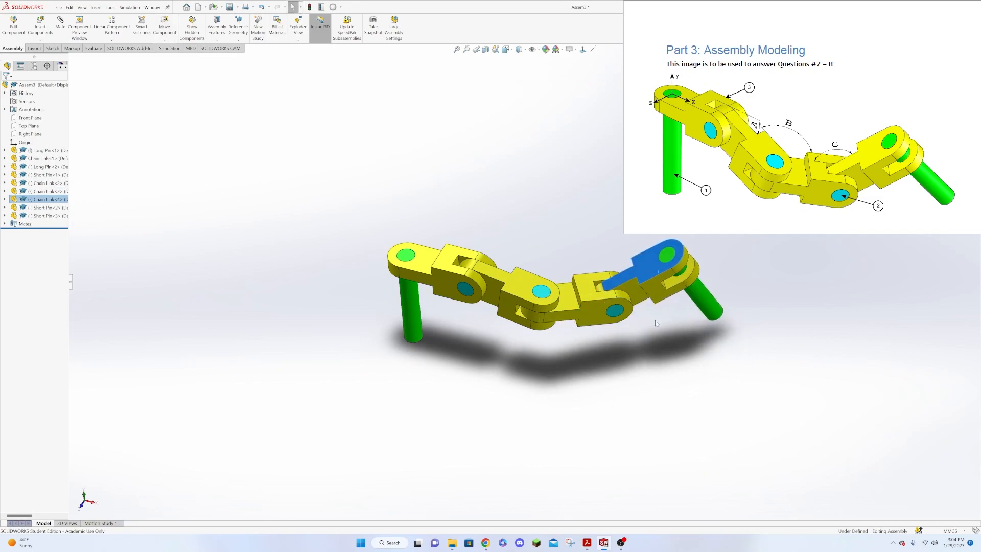
# - Add an aligned 25° angle mate between the first link's upper fork-block face and the second link's outer side face, with Flip dimension off
pyautogui.moveTo(657, 374); pyautogui.dragTo(614, 367, button='middle')
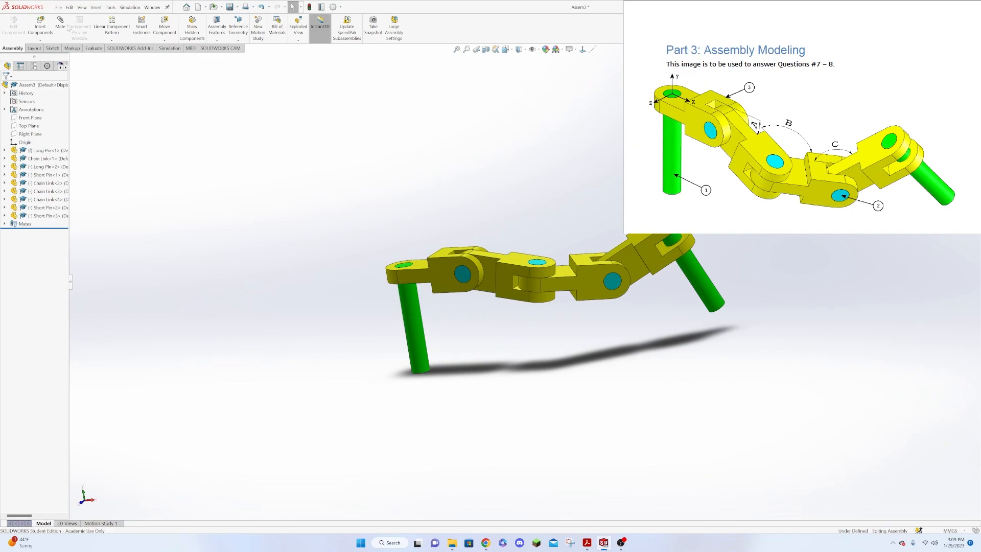
pyautogui.click(61, 25)
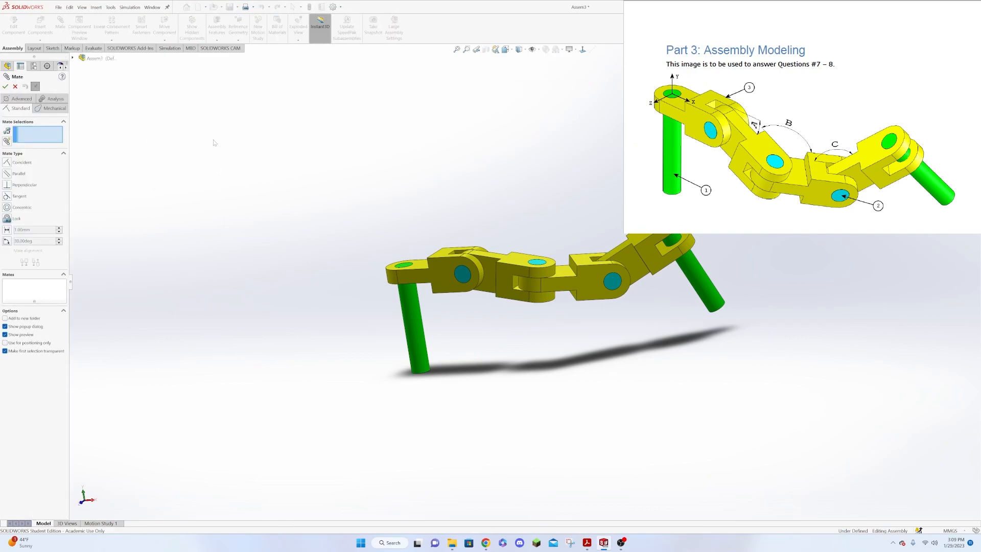
pyautogui.click(441, 255)
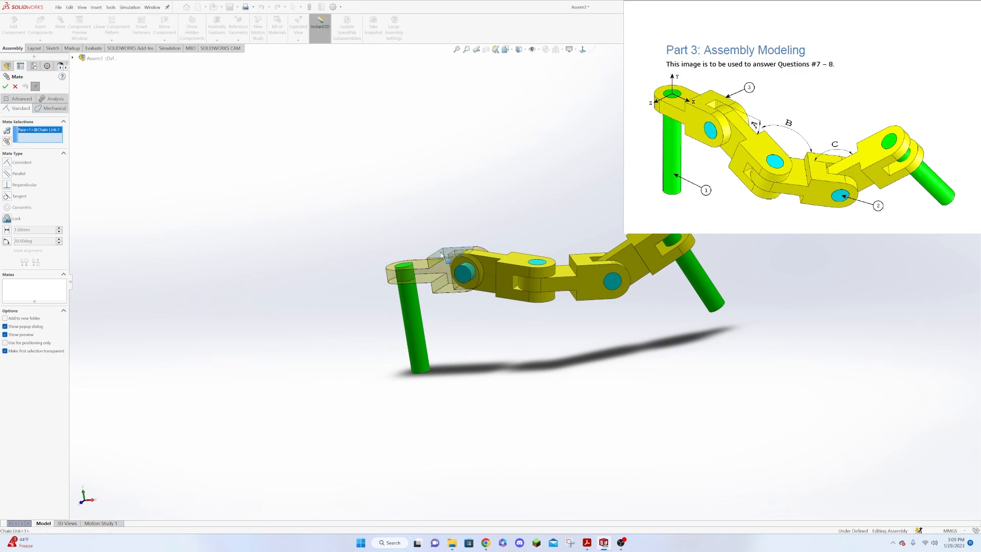
pyautogui.click(513, 264)
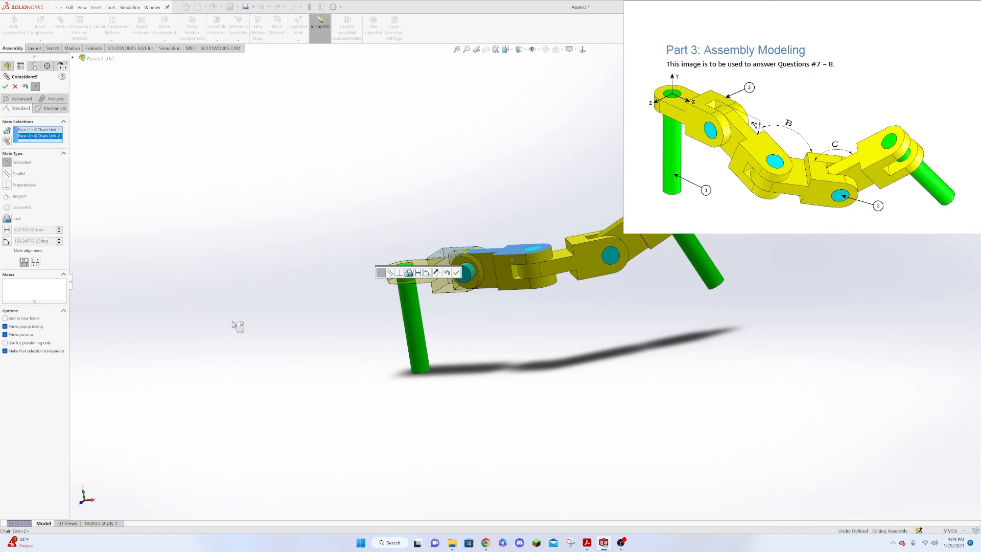
pyautogui.click(7, 241)
pyautogui.click(40, 267)
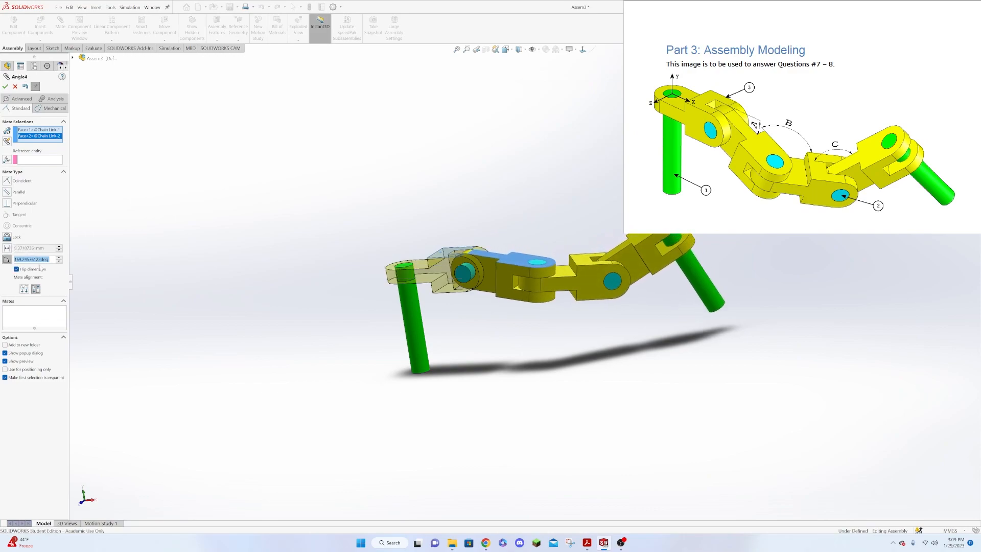
pyautogui.write('25')
pyautogui.press('Return')
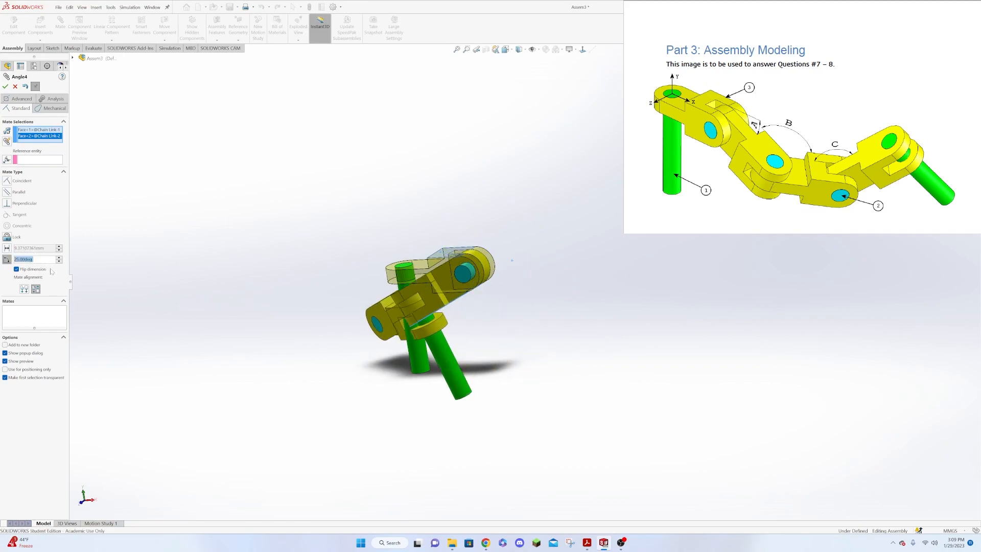
pyautogui.click(29, 293)
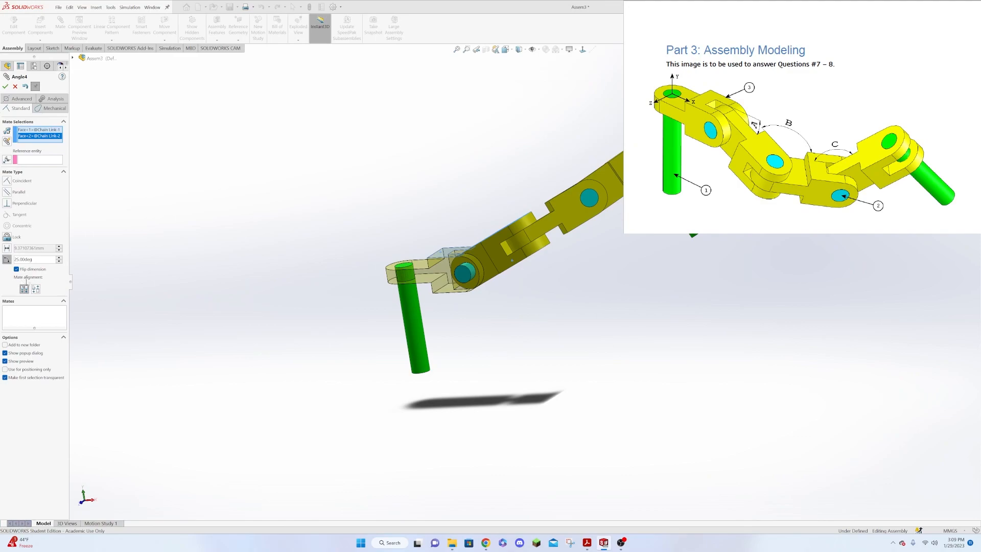
pyautogui.click(16, 270)
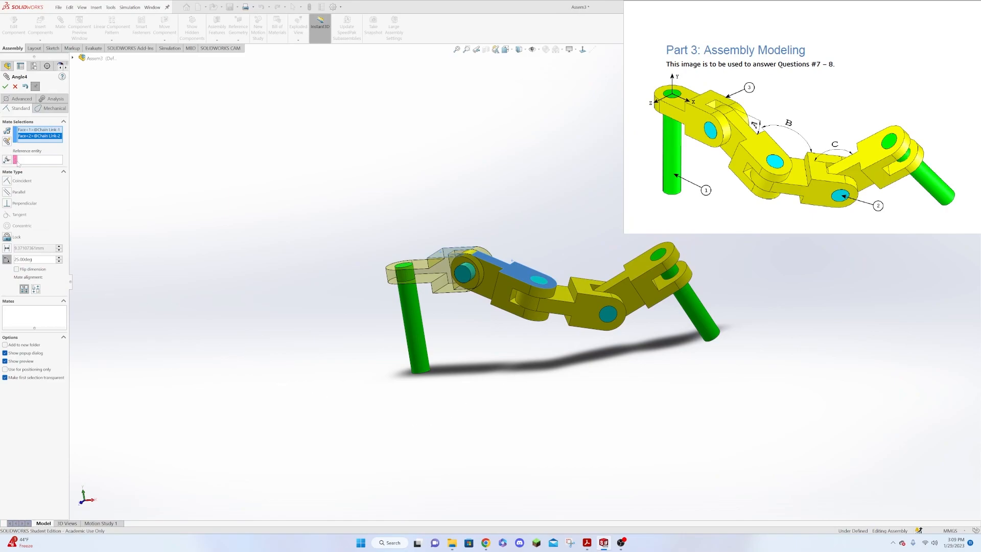
pyautogui.press('Return')
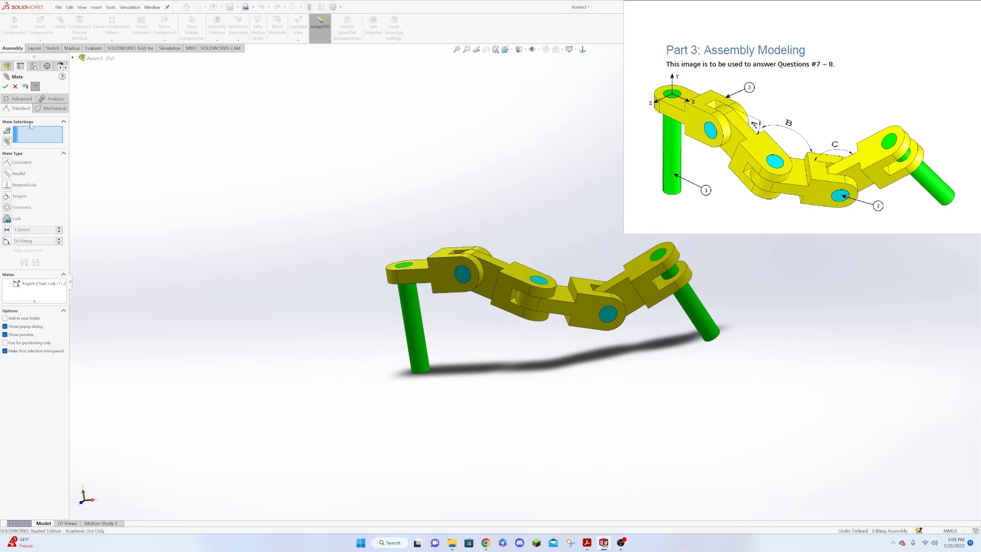
# - Add a 125° angle mate between the second link's flat fork-block face and the third link's outer side face
pyautogui.moveTo(553, 396); pyautogui.dragTo(434, 446, button='middle')
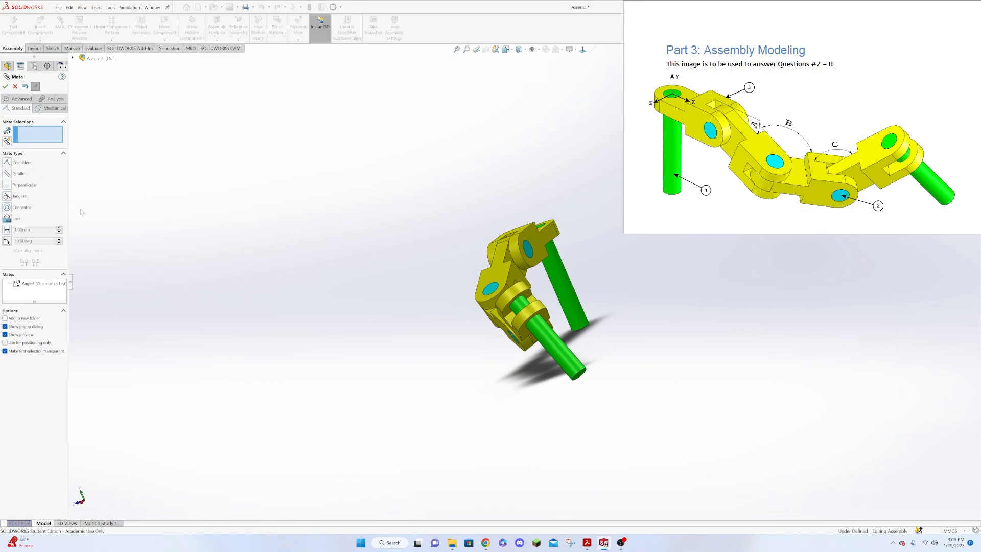
pyautogui.moveTo(221, 305); pyautogui.dragTo(215, 331, button='middle')
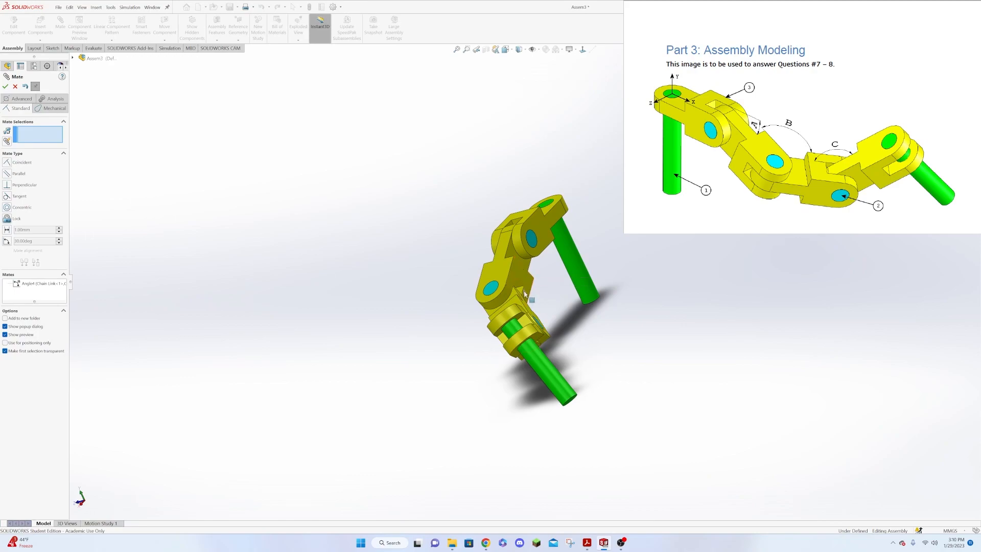
pyautogui.click(515, 273)
pyautogui.moveTo(557, 295); pyautogui.dragTo(540, 313, button='middle')
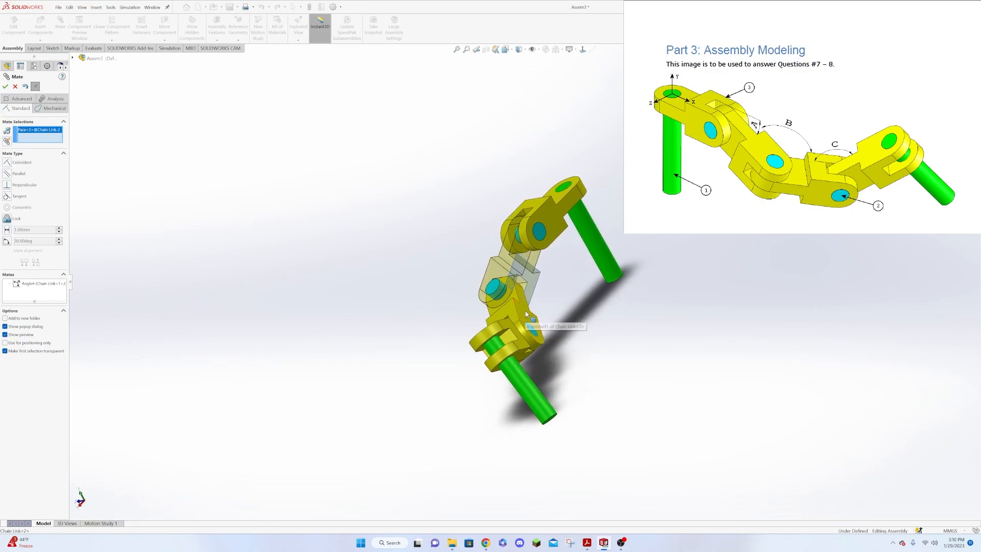
pyautogui.click(527, 314)
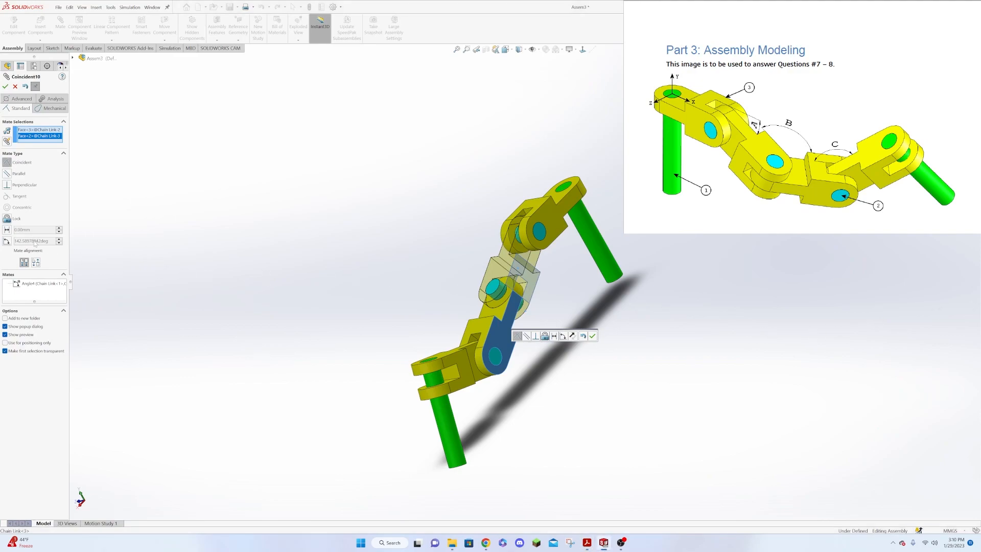
pyautogui.click(8, 242)
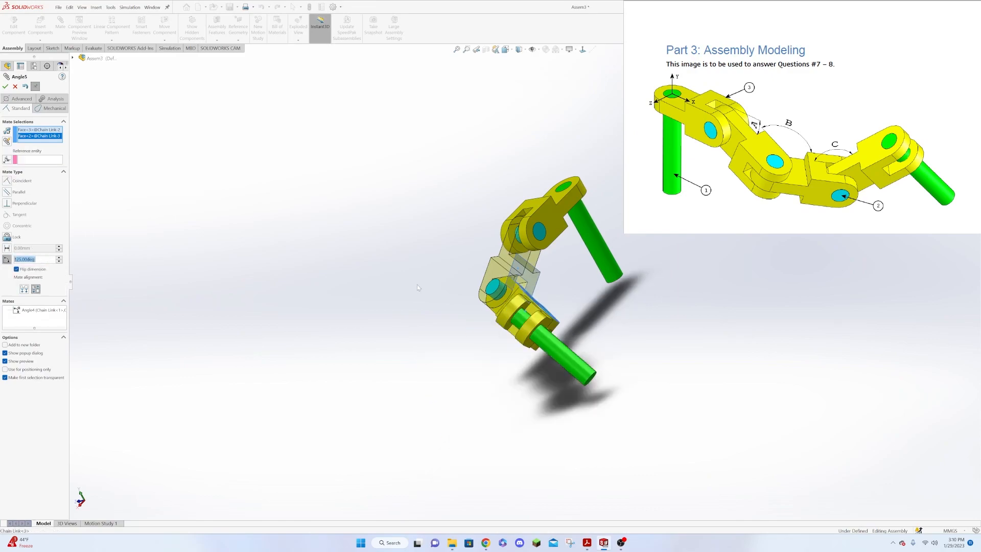
pyautogui.moveTo(417, 284); pyautogui.dragTo(506, 336, button='middle')
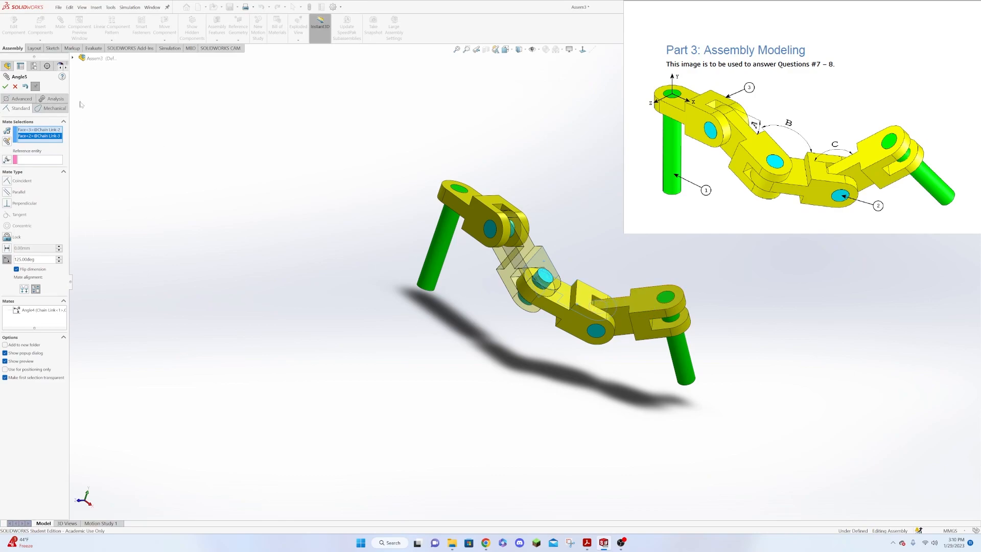
pyautogui.press('Return')
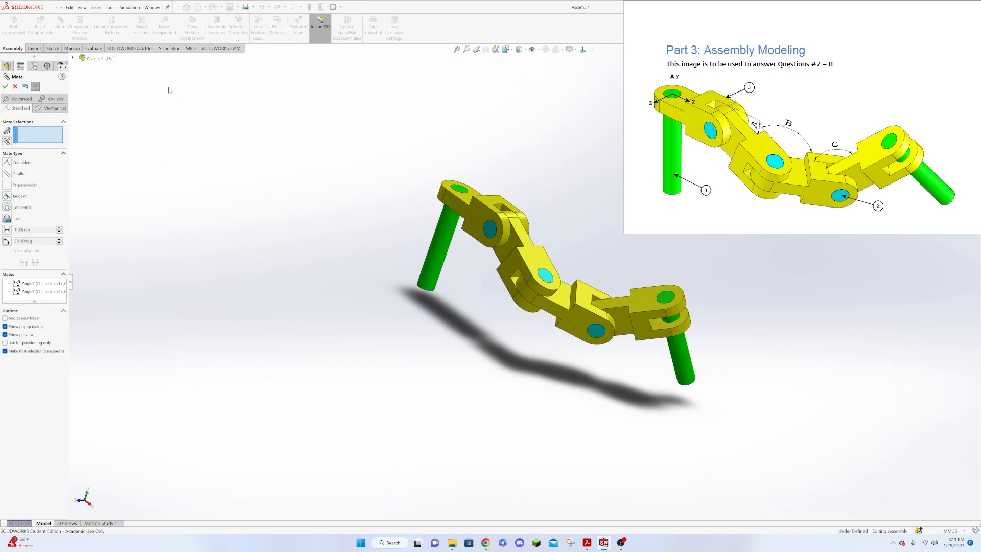
# - Add a 130° angle mate between the third link's flat fork-block face and the fourth link's outer side face, and finish mating
pyautogui.click(592, 293)
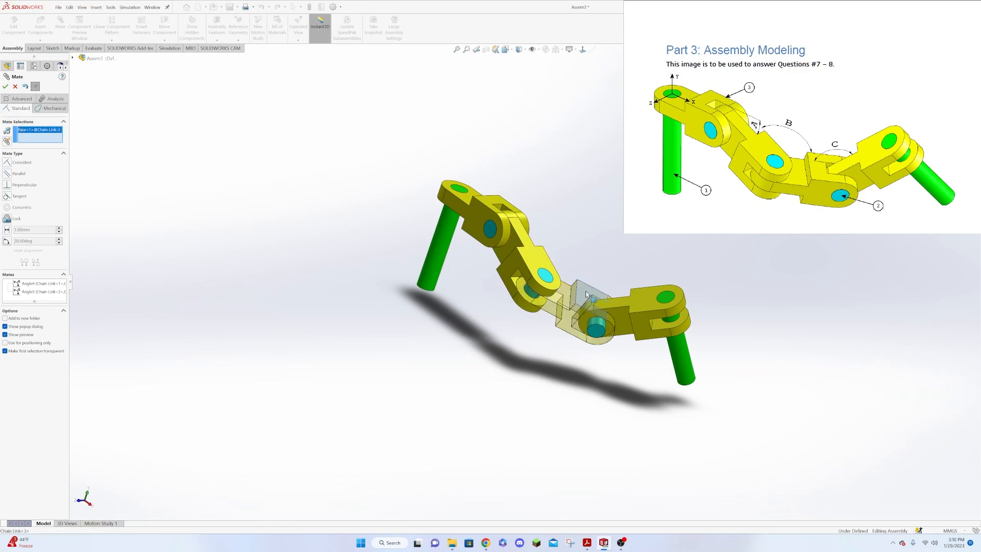
pyautogui.click(645, 303)
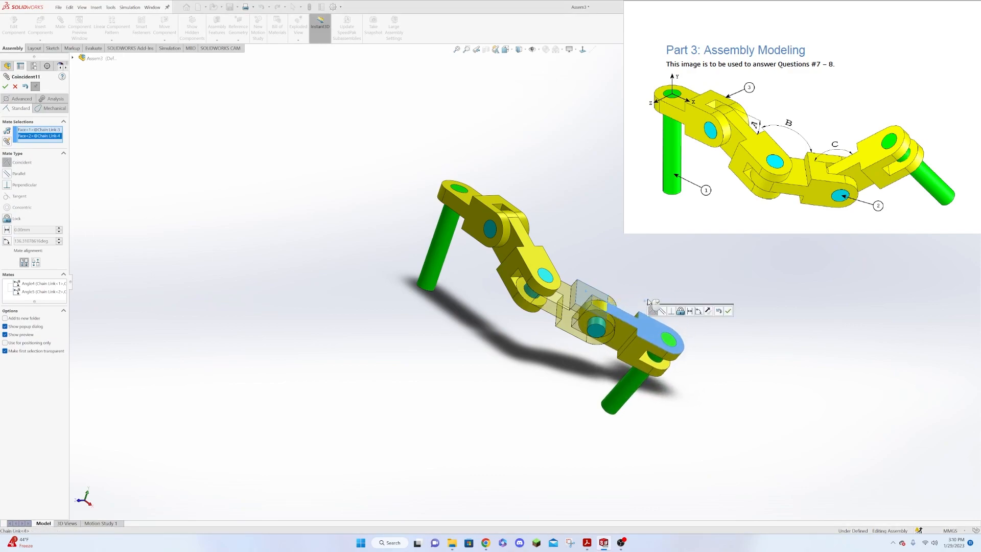
pyautogui.click(7, 240)
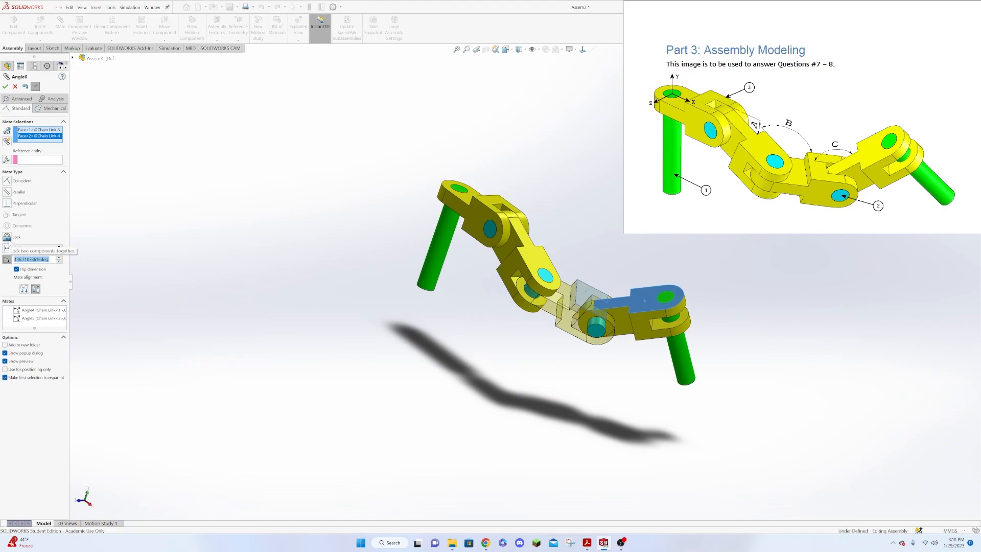
pyautogui.write('130')
pyautogui.press('Return')
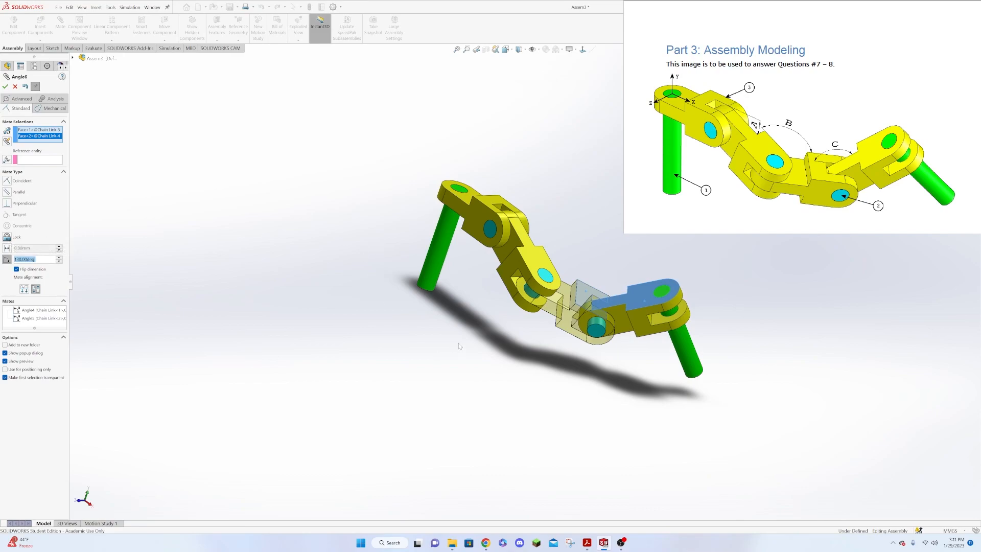
pyautogui.moveTo(458, 335); pyautogui.dragTo(510, 329, button='middle')
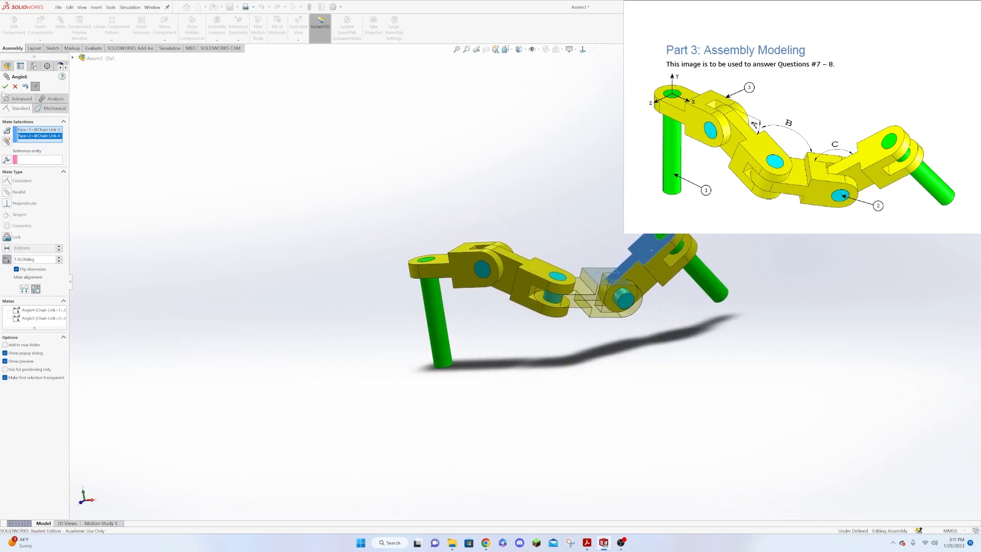
pyautogui.hotkey('ctrl', '4')
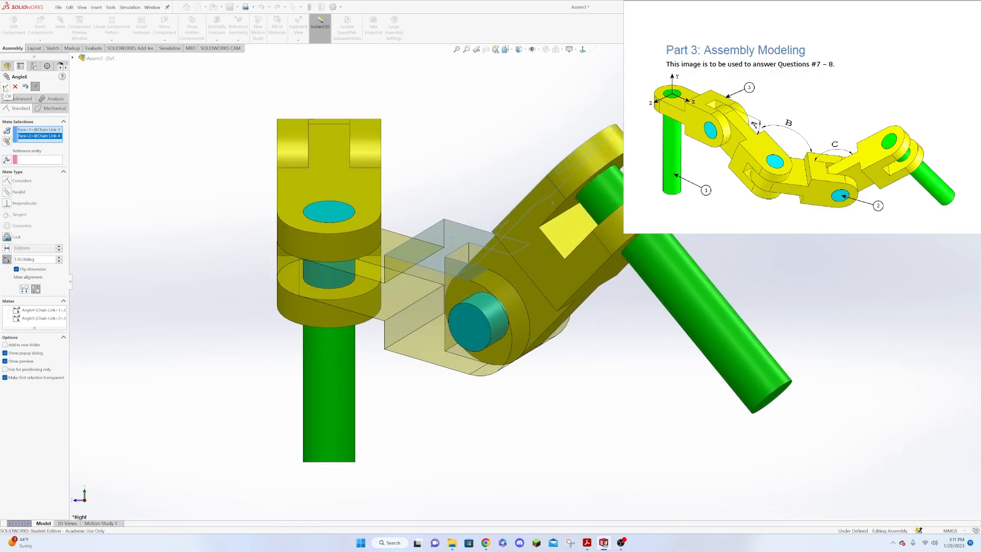
pyautogui.click(6, 88)
pyautogui.moveTo(183, 287); pyautogui.dragTo(242, 271, button='middle')
pyautogui.scroll(-1, 242, 271)
pyautogui.scroll(4, 242, 272)
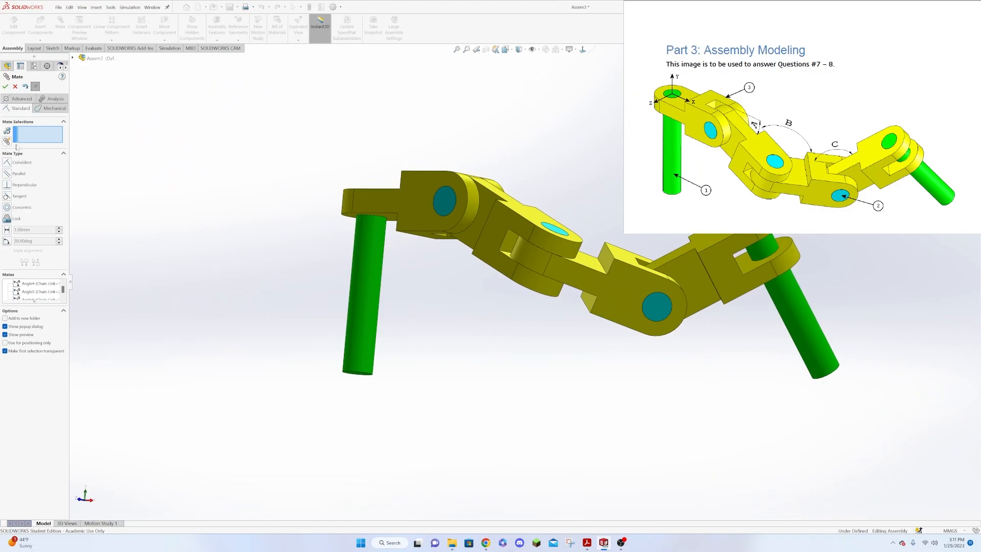
pyautogui.click(6, 87)
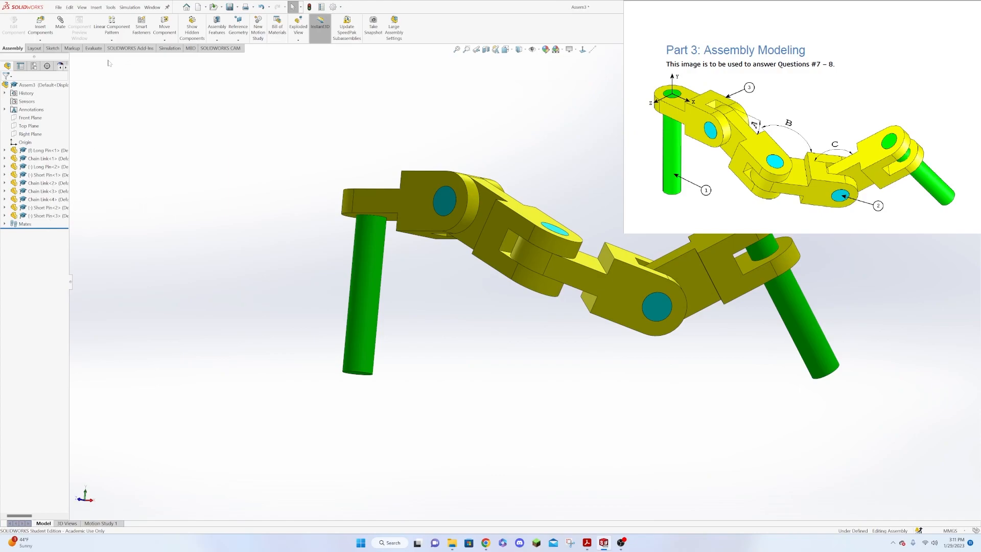
# - Check the mass properties of the whole chain assembly for its center of mass
pyautogui.click(93, 48)
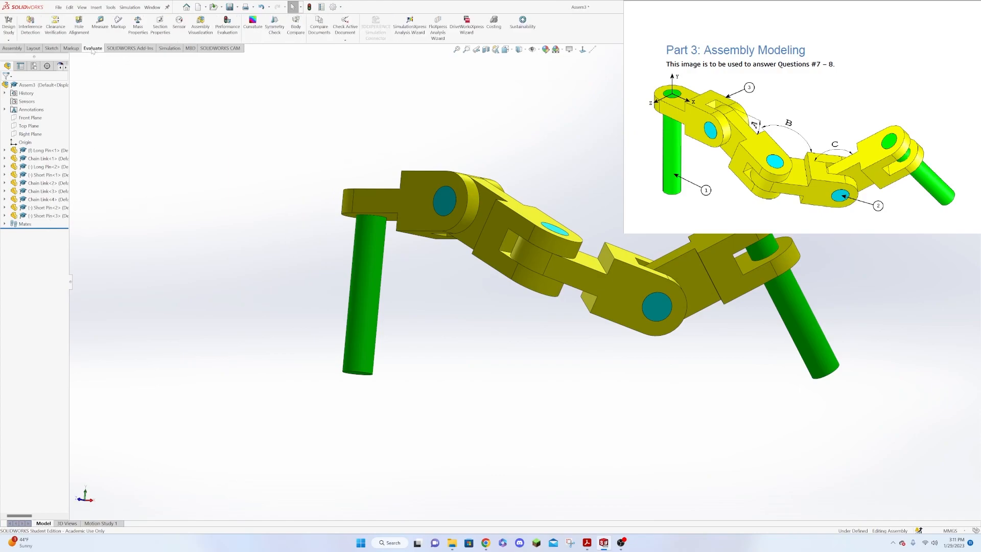
pyautogui.click(134, 26)
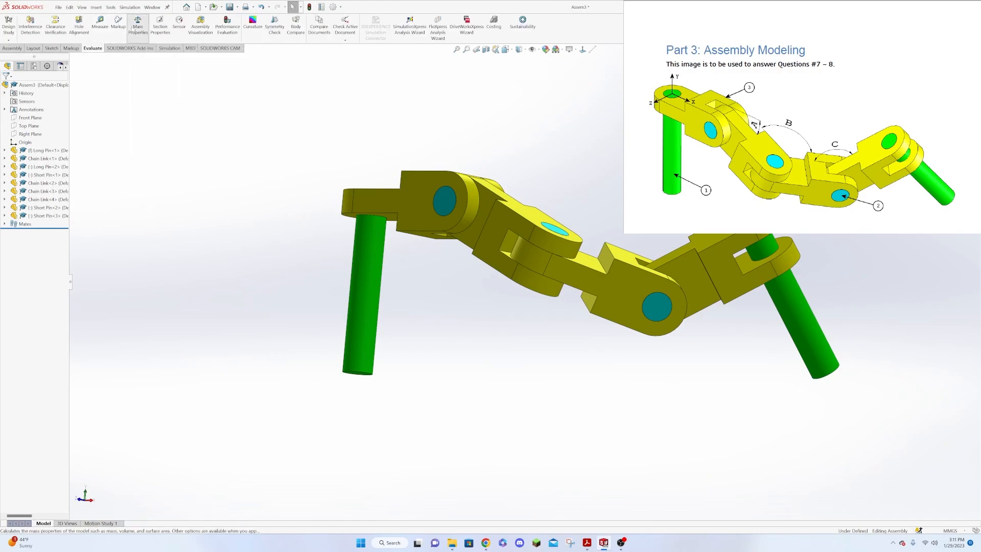
pyautogui.moveTo(201, 82); pyautogui.dragTo(178, 93)
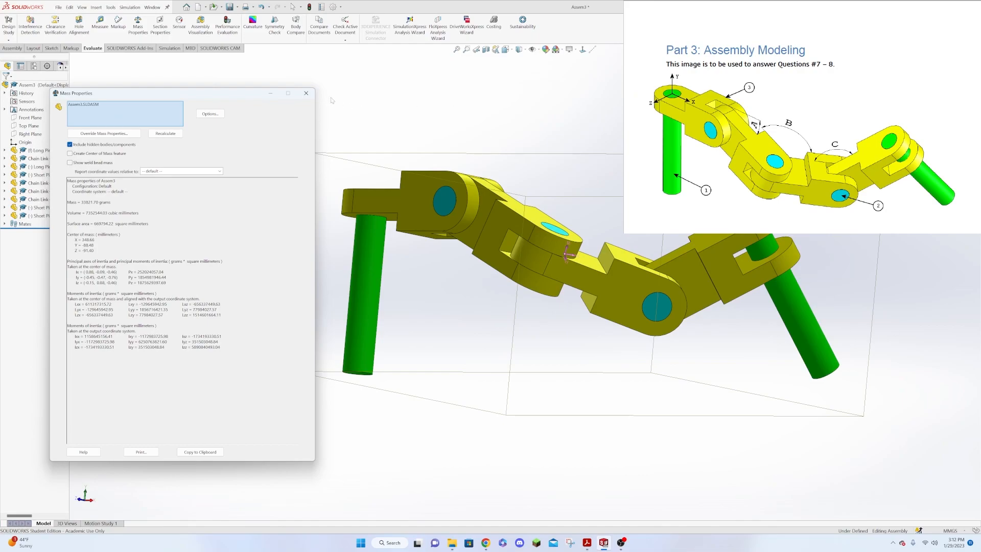
pyautogui.click(306, 93)
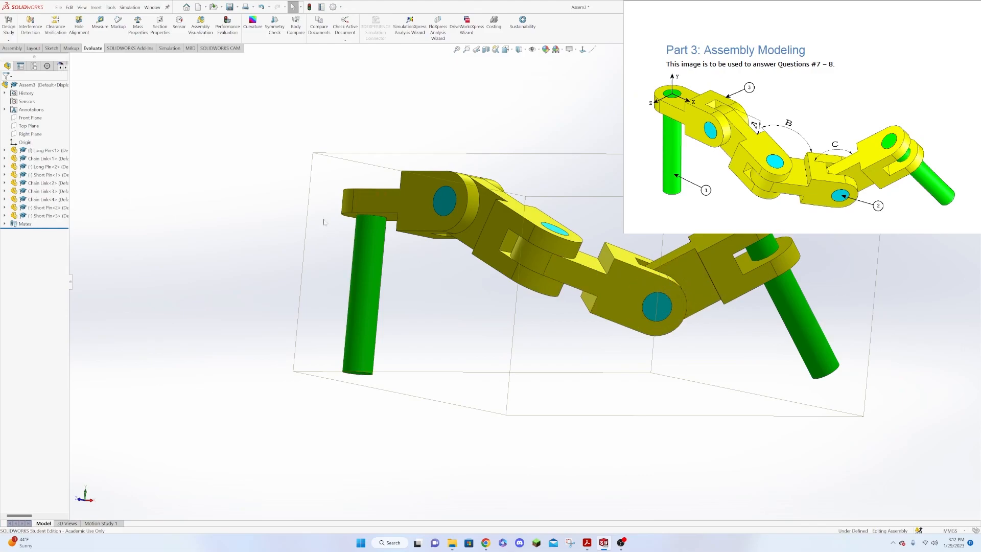
# - Edit the angle mate between the first and second chain links (angle A) and set it to 30°
pyautogui.click(5, 224)
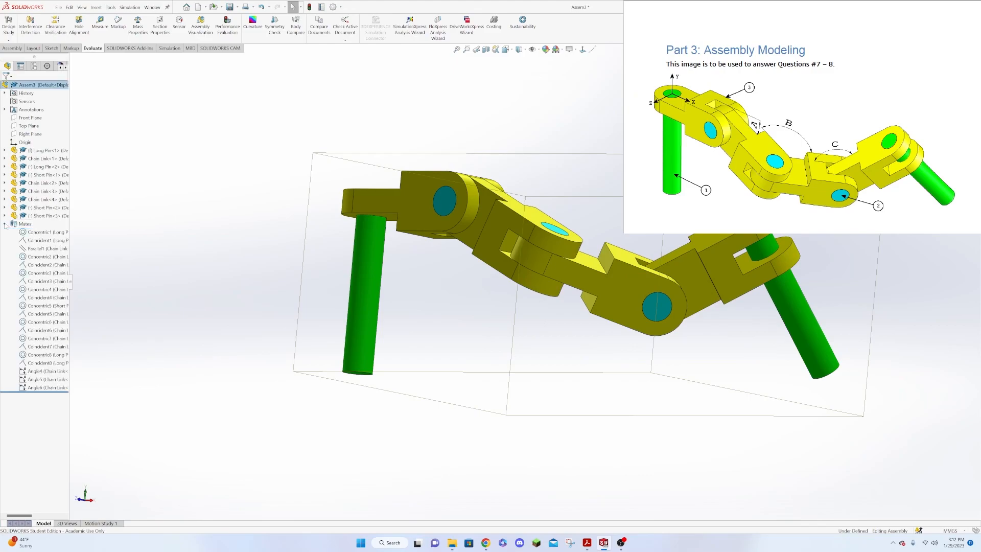
pyautogui.click(45, 372)
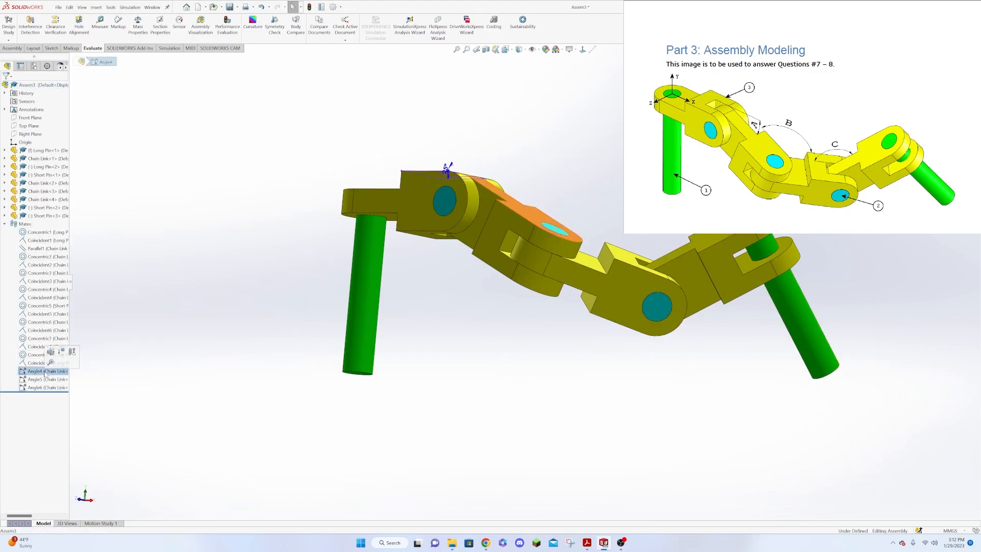
pyautogui.click(50, 353)
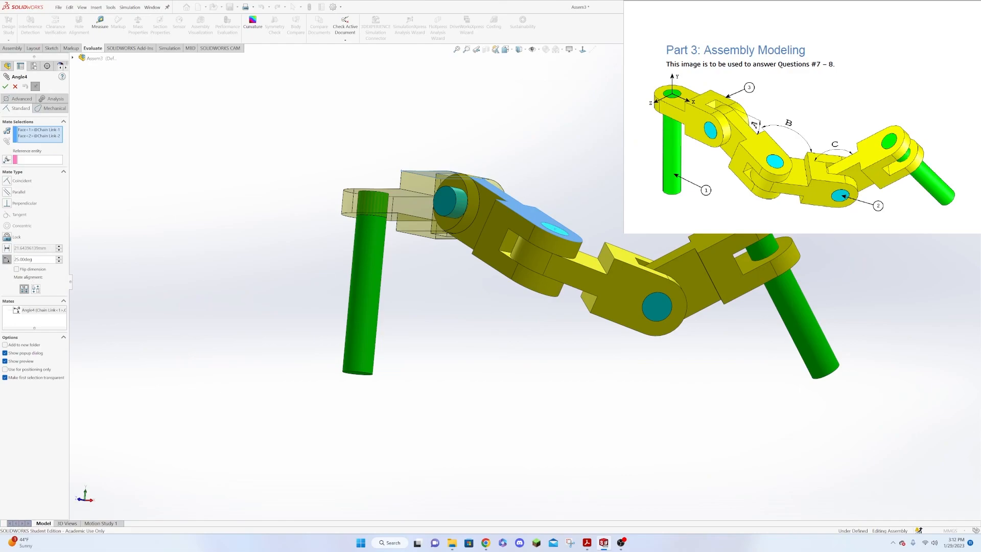
pyautogui.doubleClick(19, 259)
pyautogui.write('30')
pyautogui.press('Return')
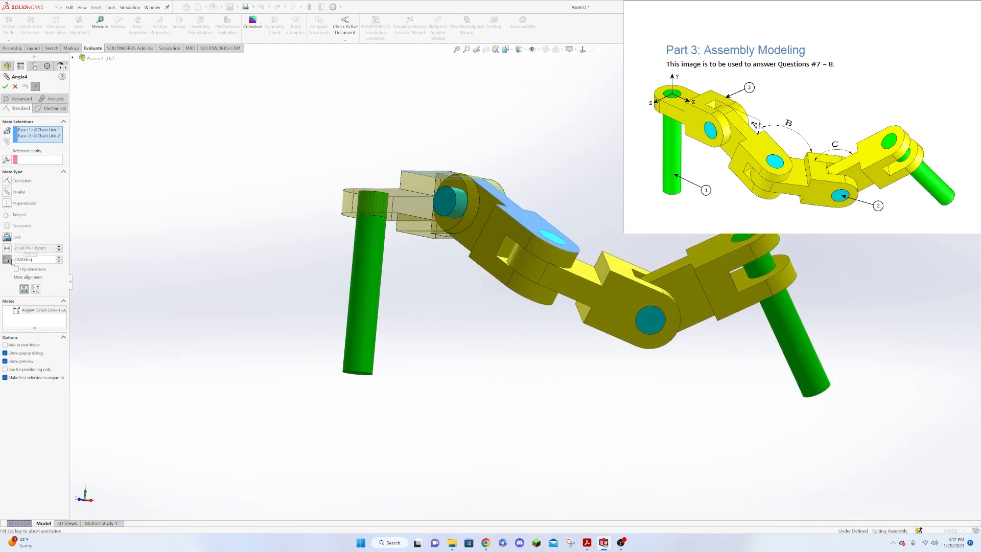
pyautogui.click(6, 87)
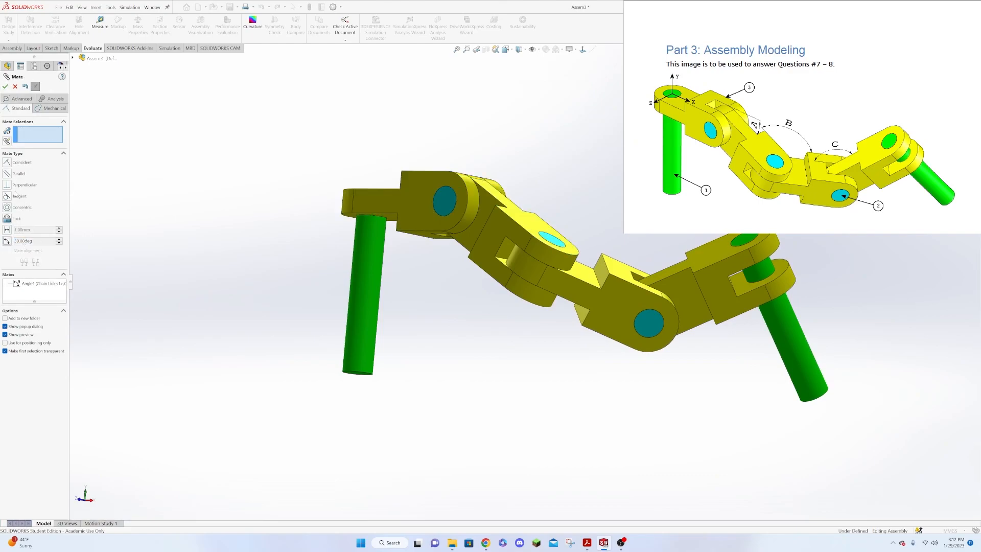
pyautogui.click(6, 87)
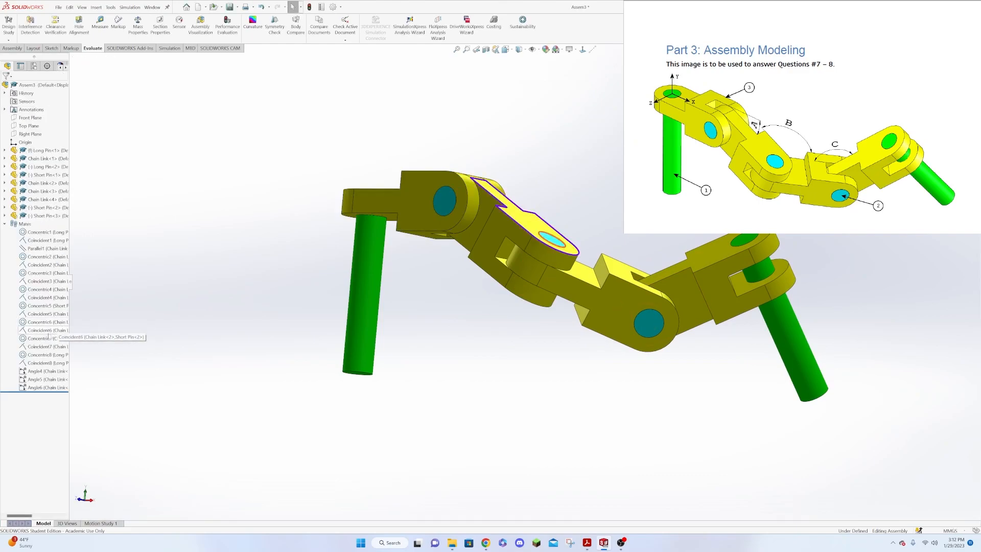
# - Edit the angle mate between the second and third chain links (angle B) and set it to 115°
pyautogui.click(36, 381)
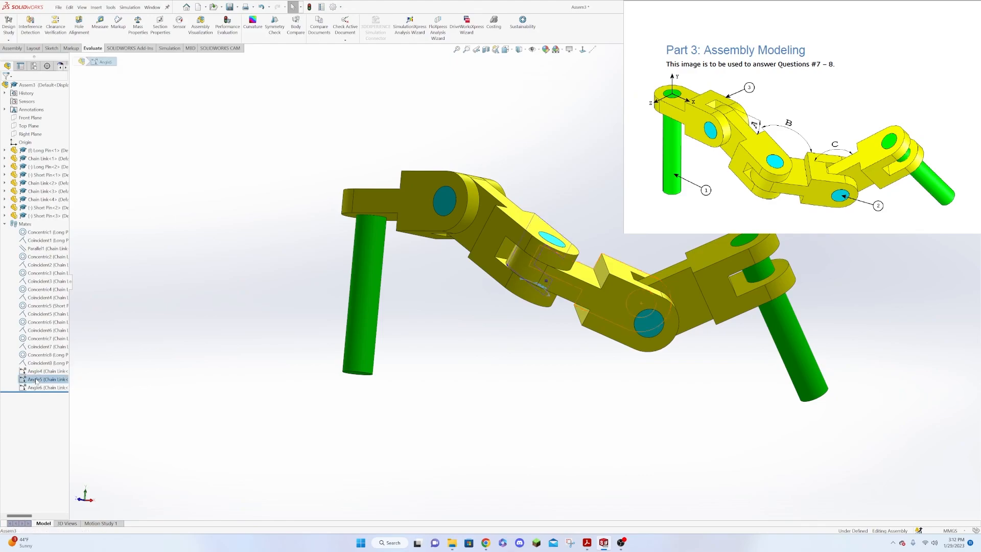
pyautogui.rightClick(37, 380)
pyautogui.click(41, 371)
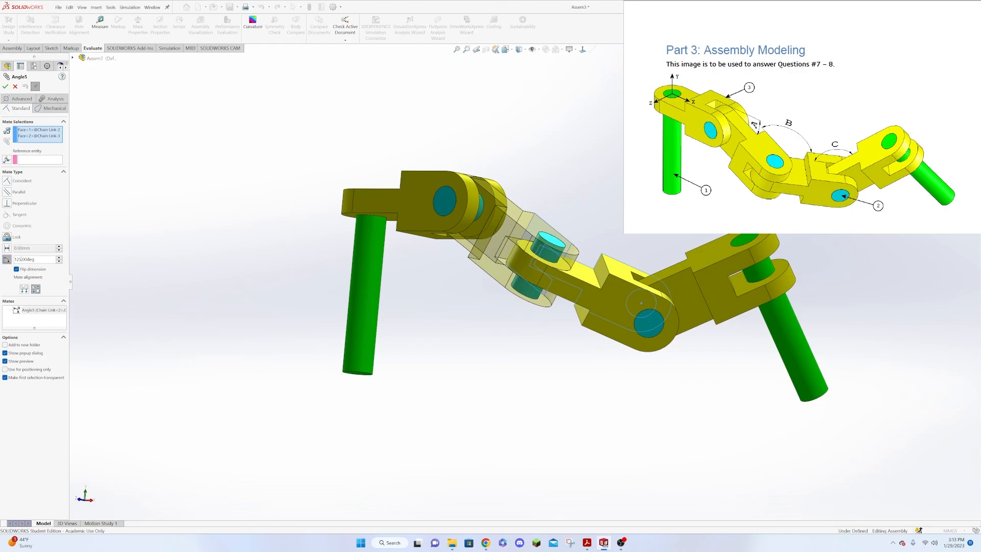
pyautogui.write('15')
pyautogui.press('Return')
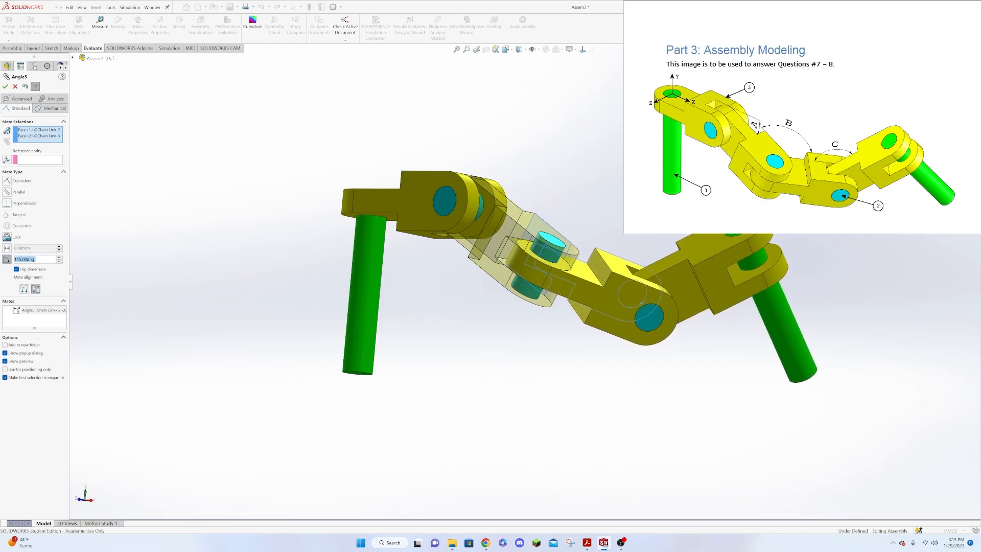
pyautogui.click(5, 86)
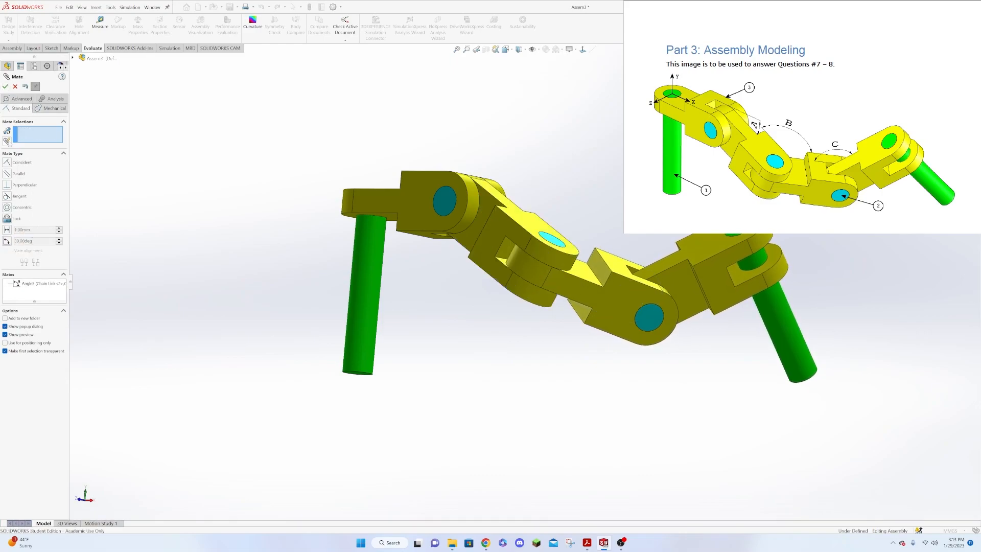
pyautogui.click(6, 86)
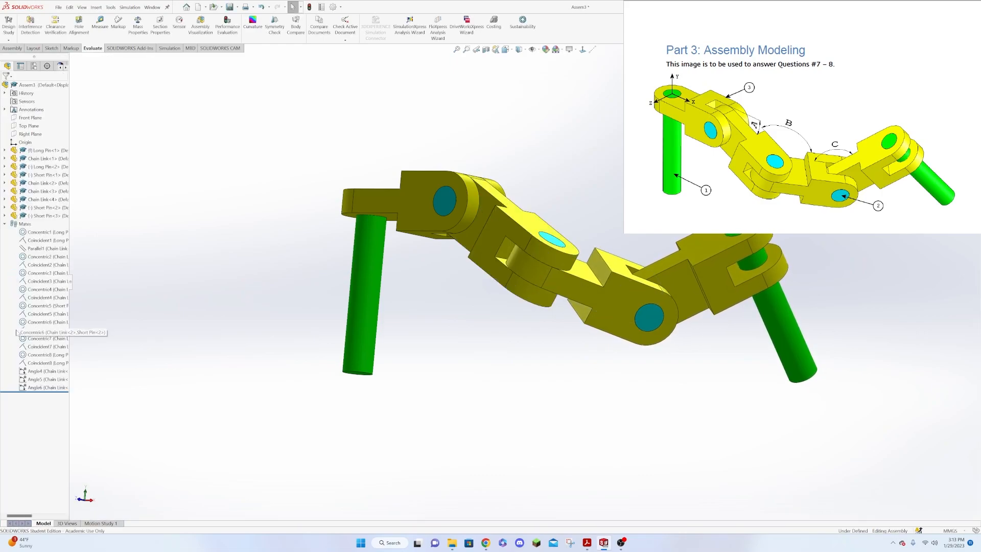
# - Edit the angle mate between the third and fourth chain links (angle C) and set it to 135°
pyautogui.rightClick(35, 386)
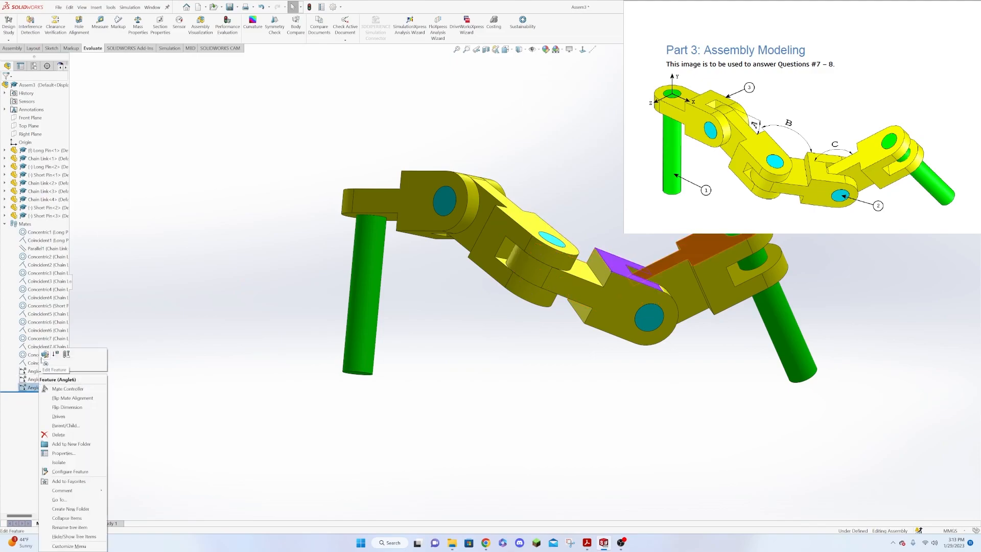
pyautogui.click(44, 358)
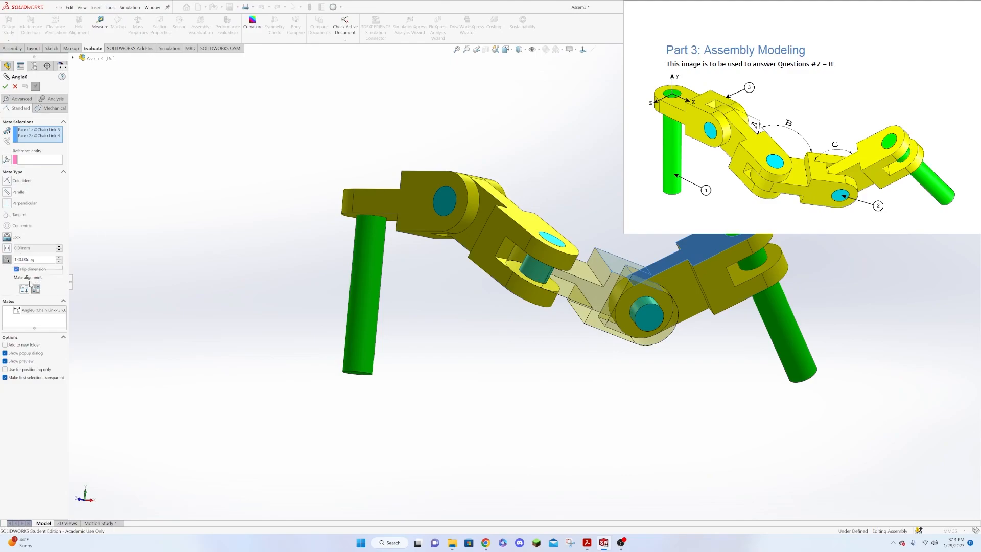
pyautogui.press('BackSpace')
pyautogui.write('5')
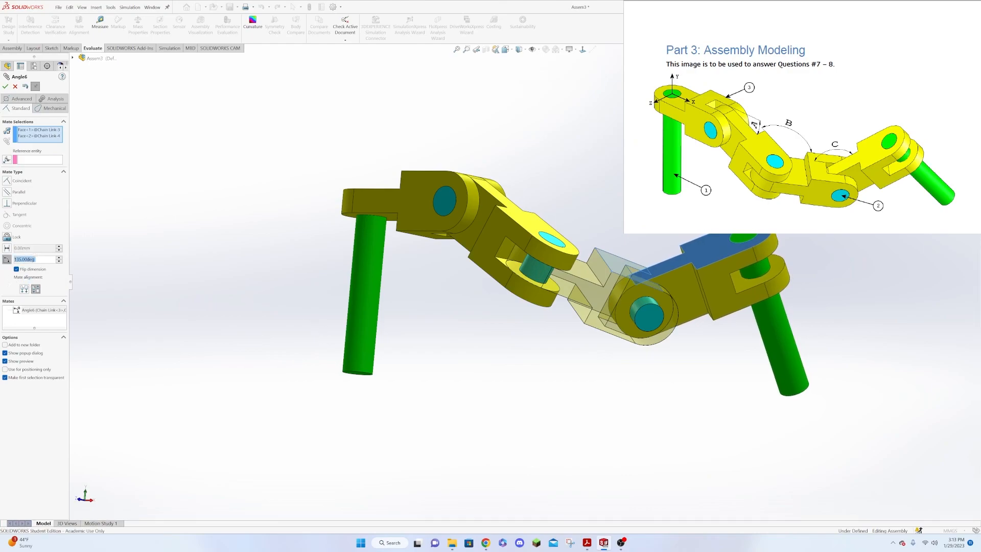
pyautogui.click(5, 87)
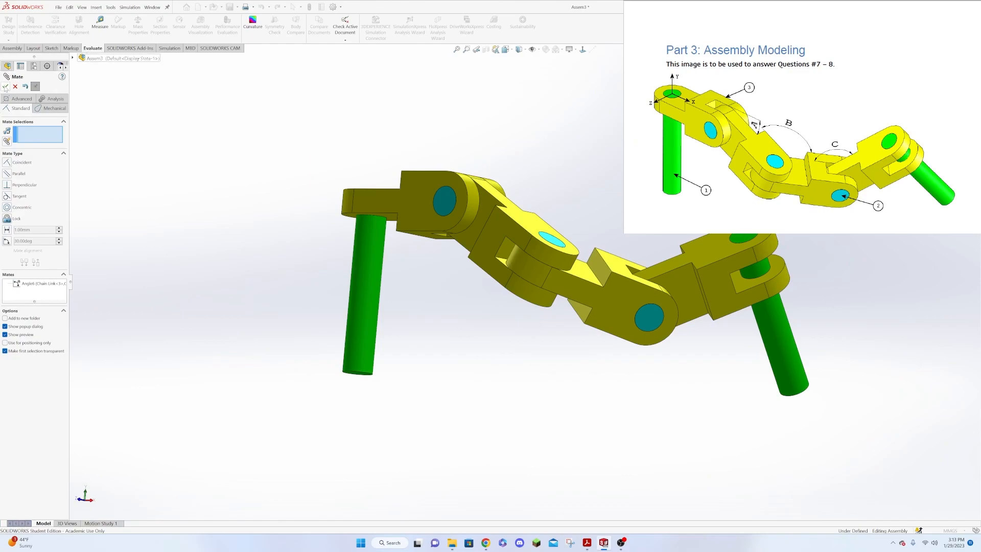
pyautogui.click(5, 86)
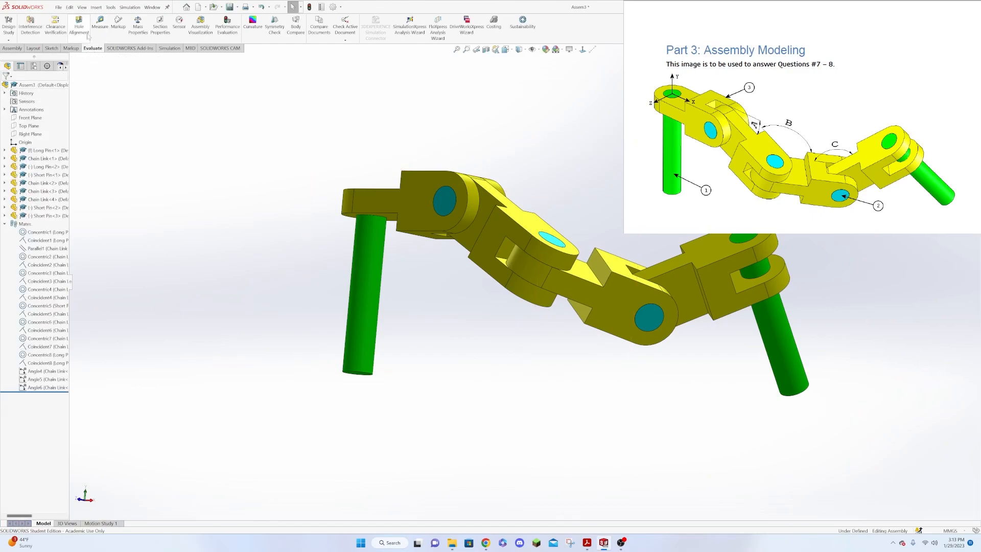
# - Recheck the assembly's mass properties for the center of mass with the revised link angles
pyautogui.click(138, 24)
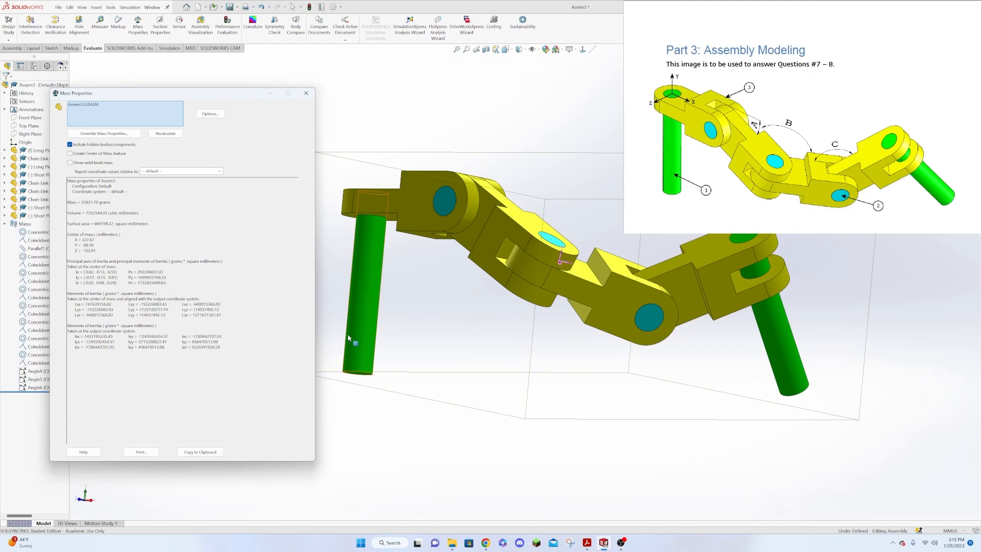
pyautogui.click(306, 93)
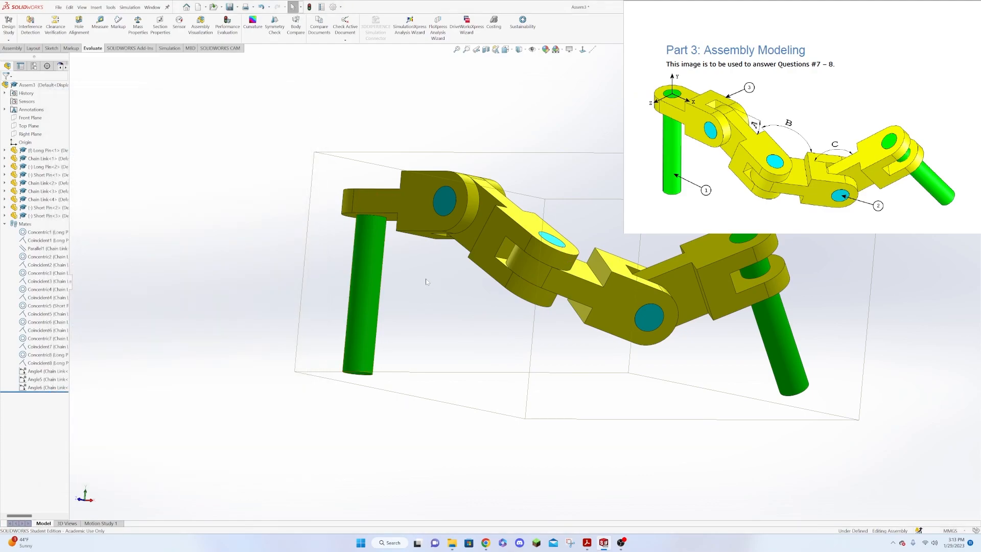
pyautogui.moveTo(425, 281); pyautogui.dragTo(428, 327, button='middle')
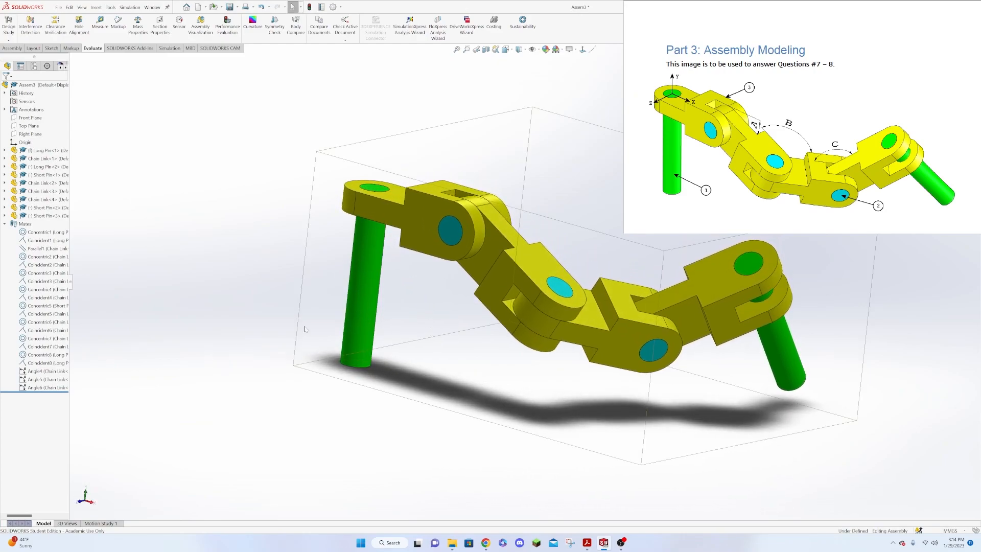